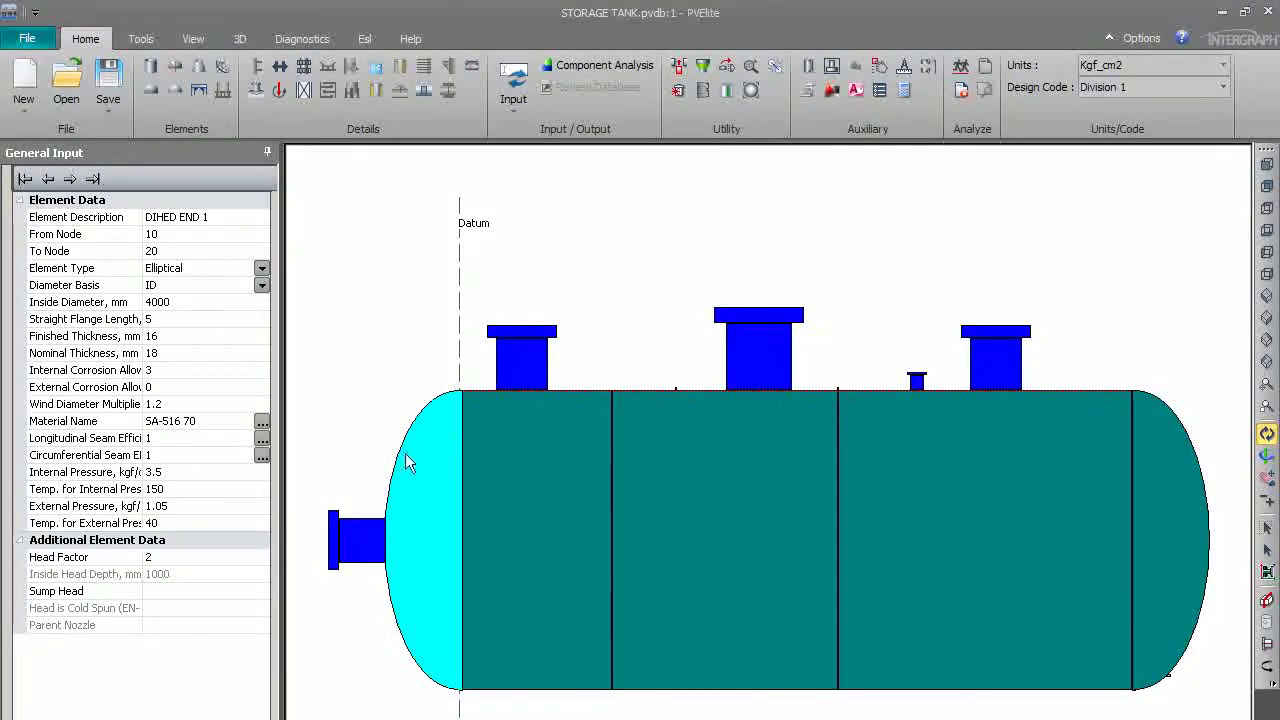
# Start an insulation entry 'INSULATION ON DISHED END' for the left head, 200 mm thick, density 128.
pyautogui.click(373, 91)
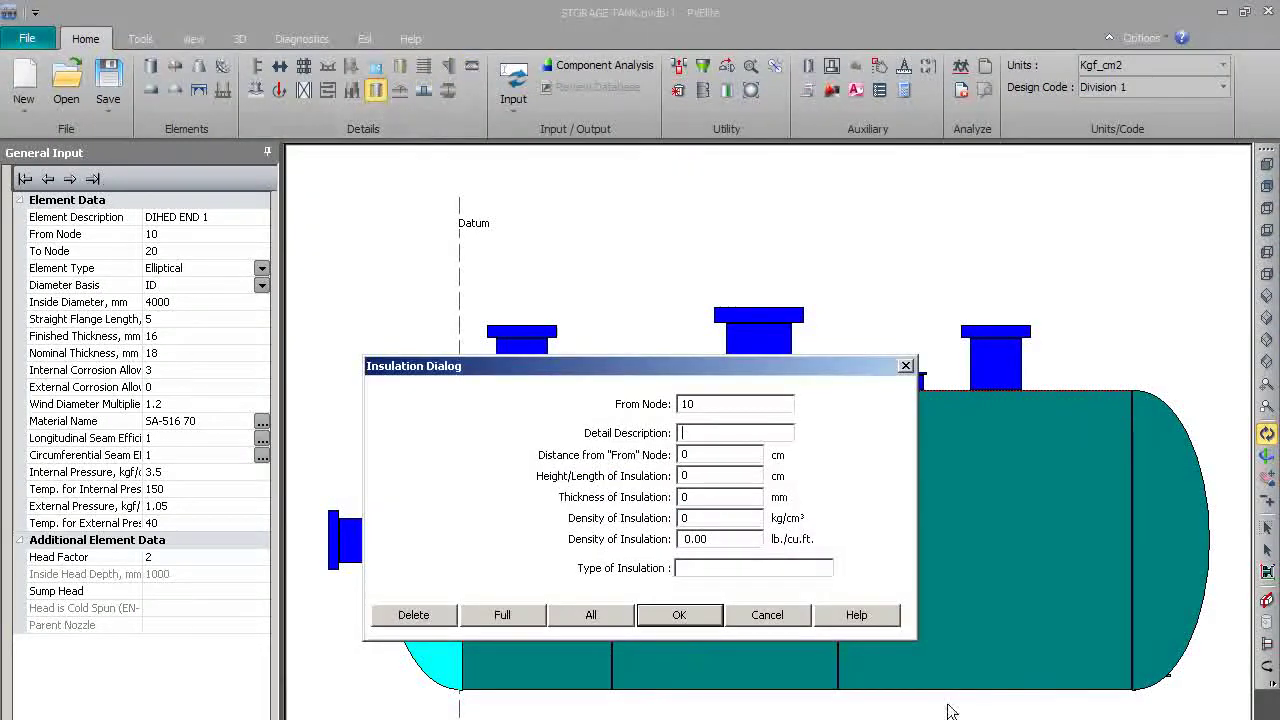
pyautogui.write('IN')
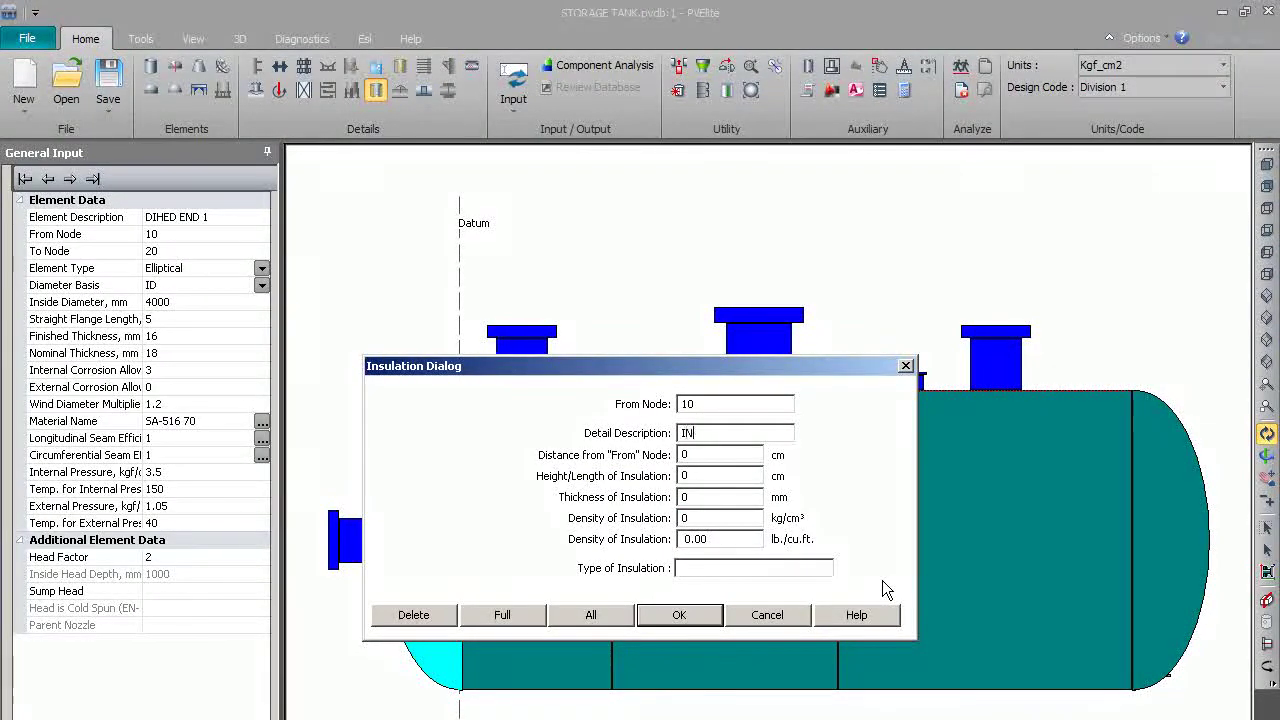
pyautogui.write('SULATION ON DI')
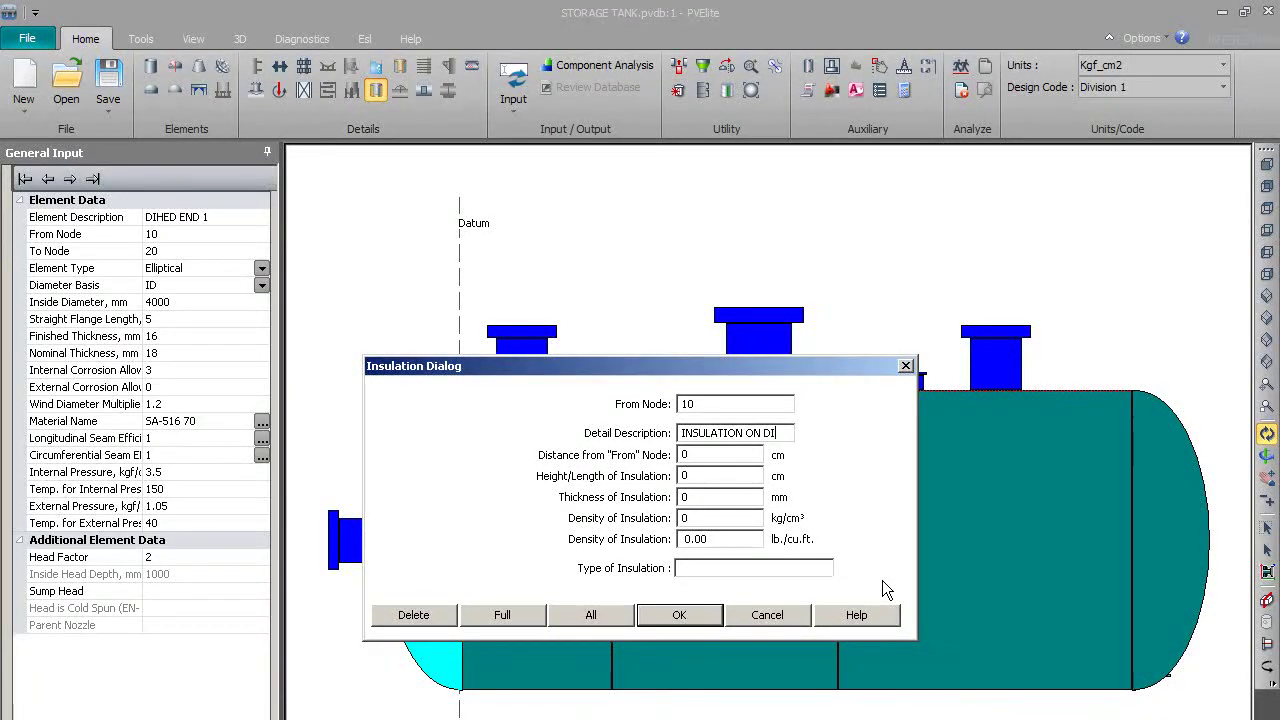
pyautogui.write('SHED END')
pyautogui.press('Tab')
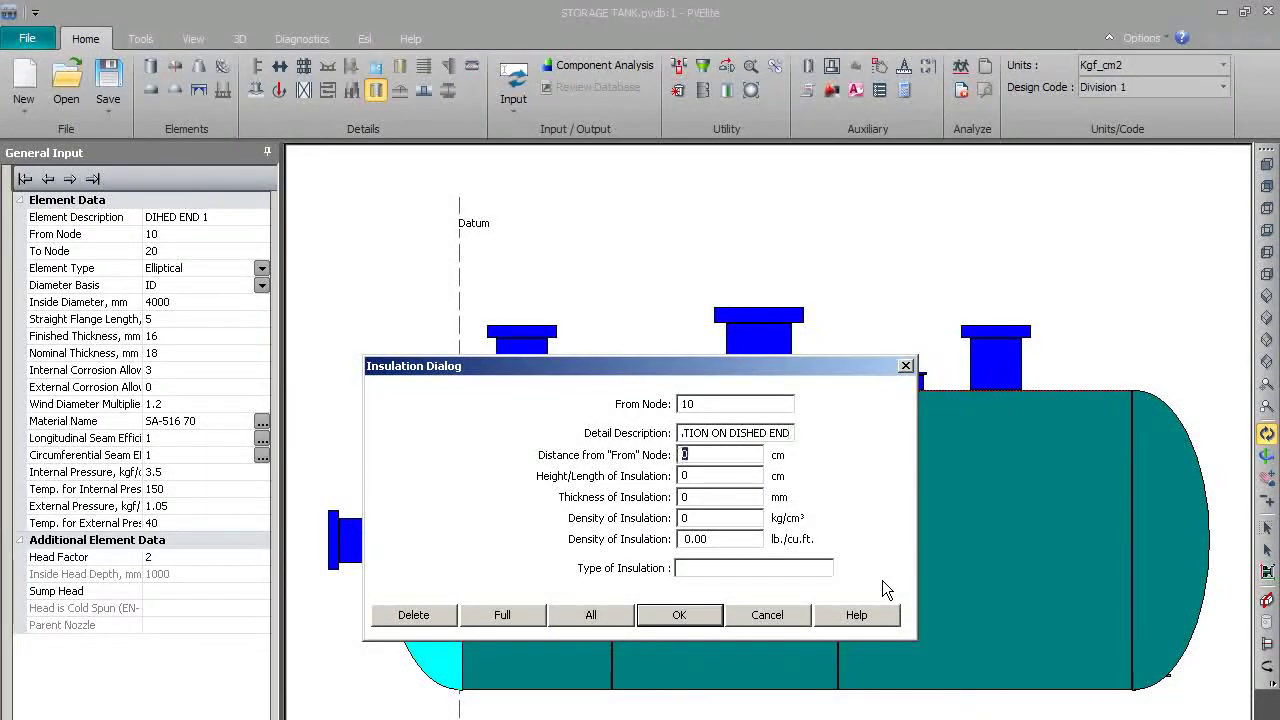
pyautogui.press('Tab')
pyautogui.press('Tab')
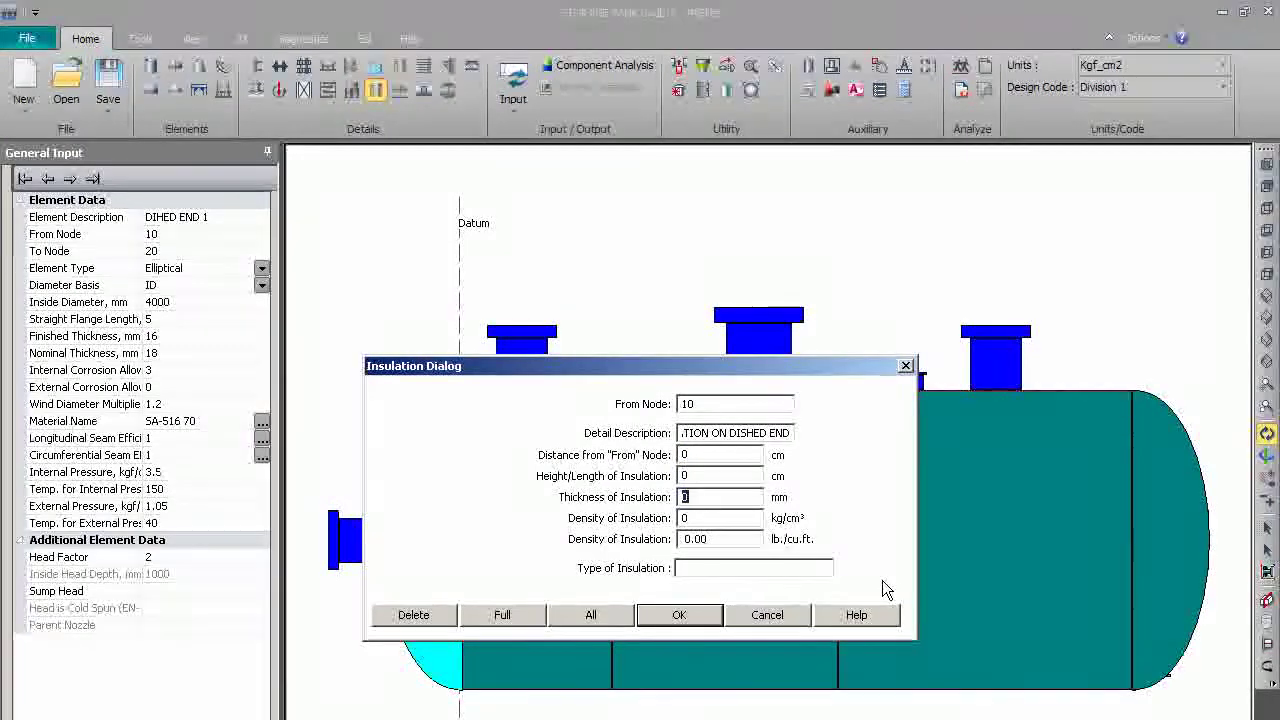
pyautogui.write('200')
pyautogui.press('Tab')
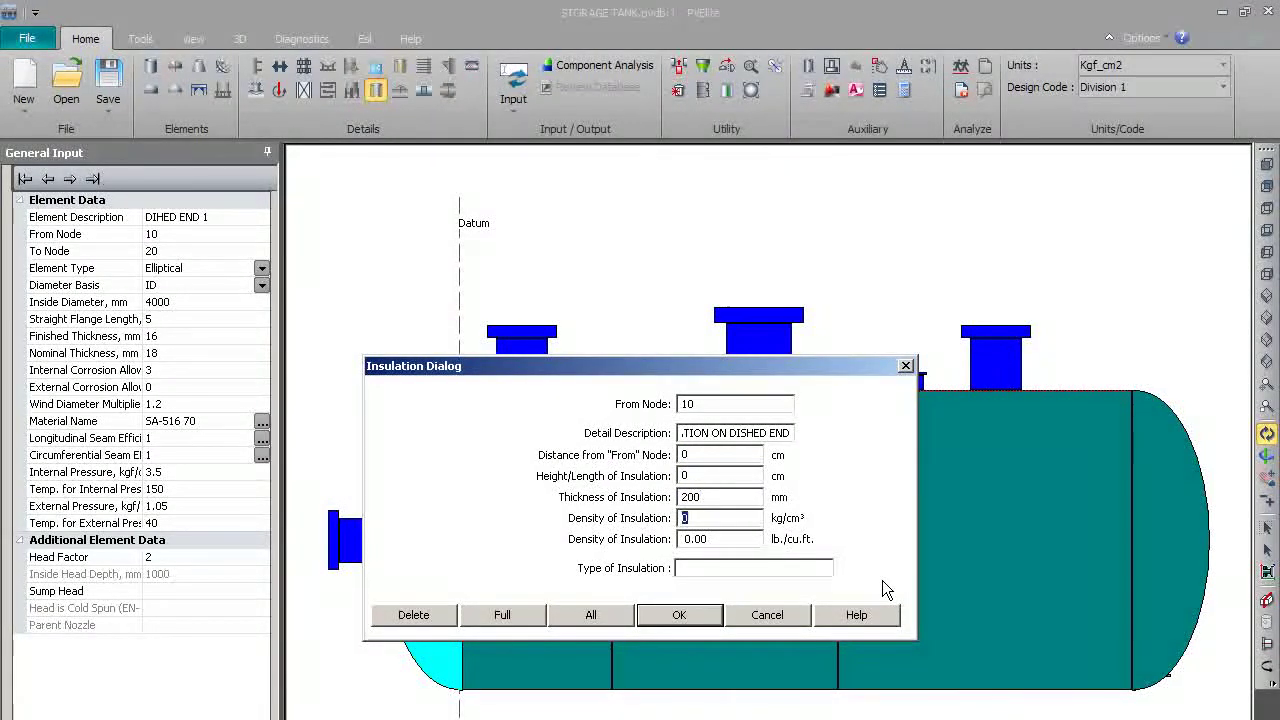
pyautogui.write('128')
pyautogui.press('Tab')
pyautogui.press('Tab')
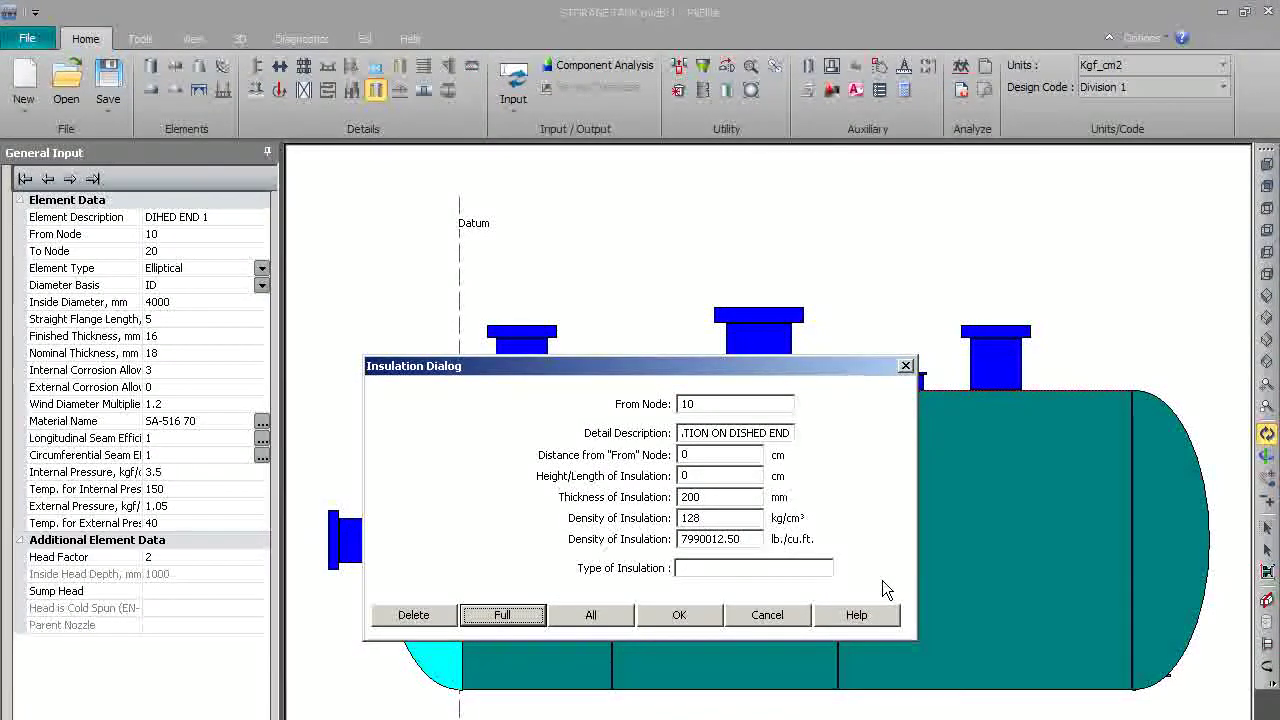
# Set the insulation type to MINERAL WOOL over the full head, save it, and select SHELL 1.
pyautogui.click(778, 566)
pyautogui.write('MINERAL WOOL')
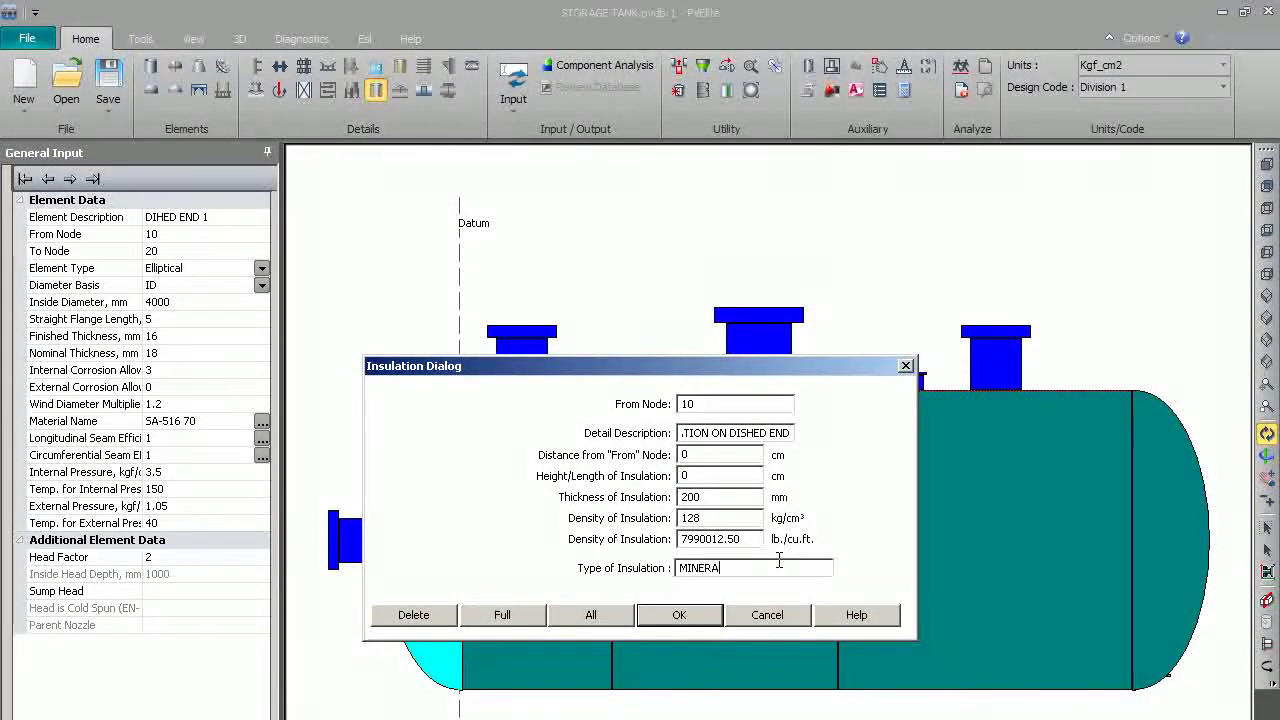
pyautogui.press('Tab')
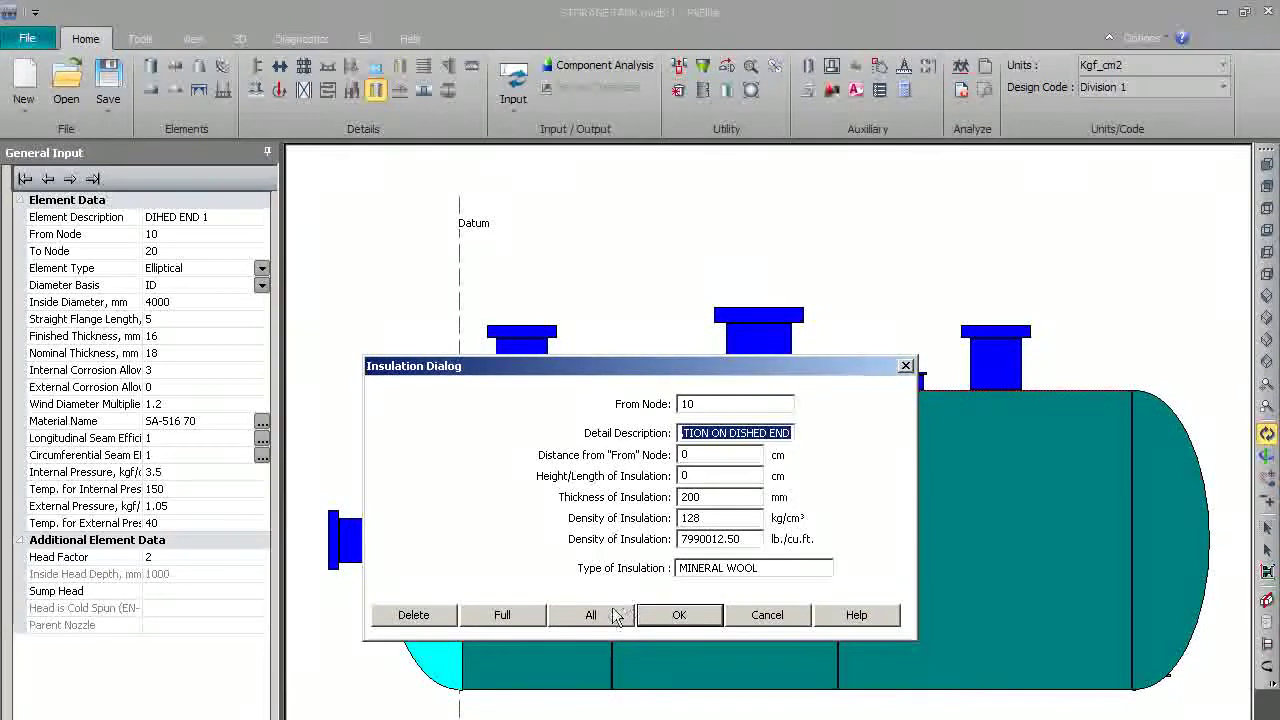
pyautogui.click(527, 616)
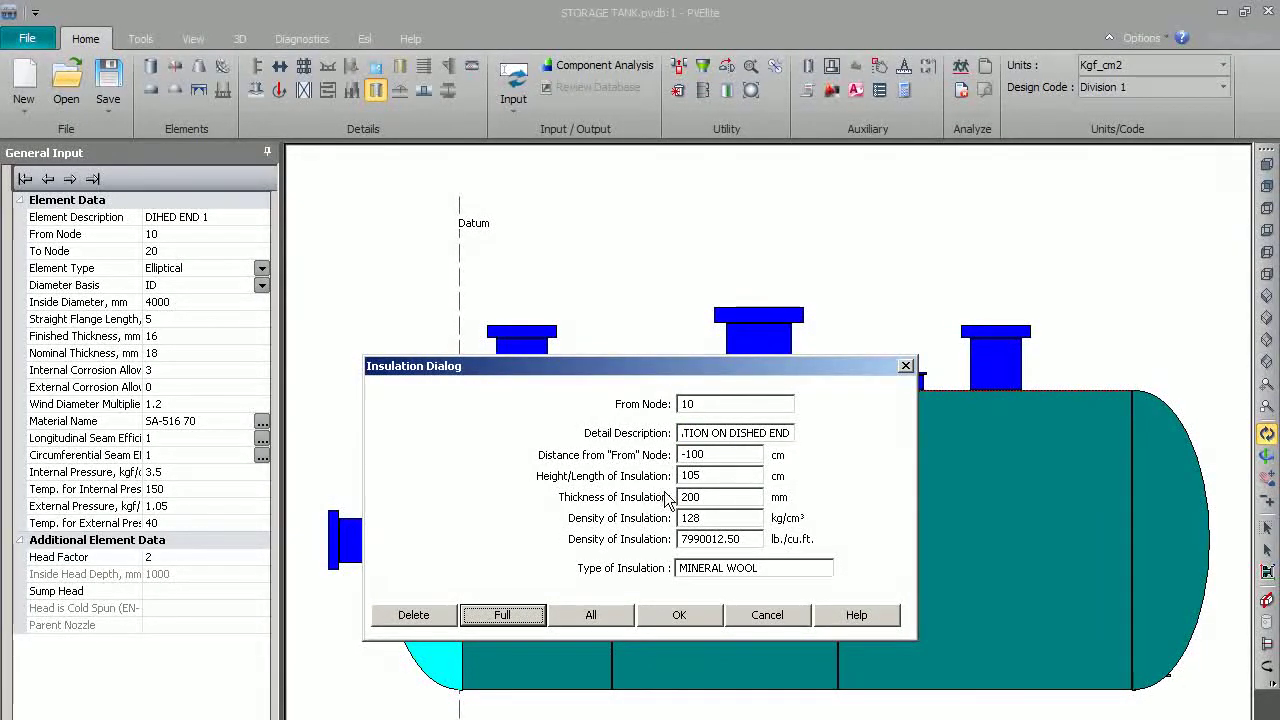
pyautogui.click(689, 615)
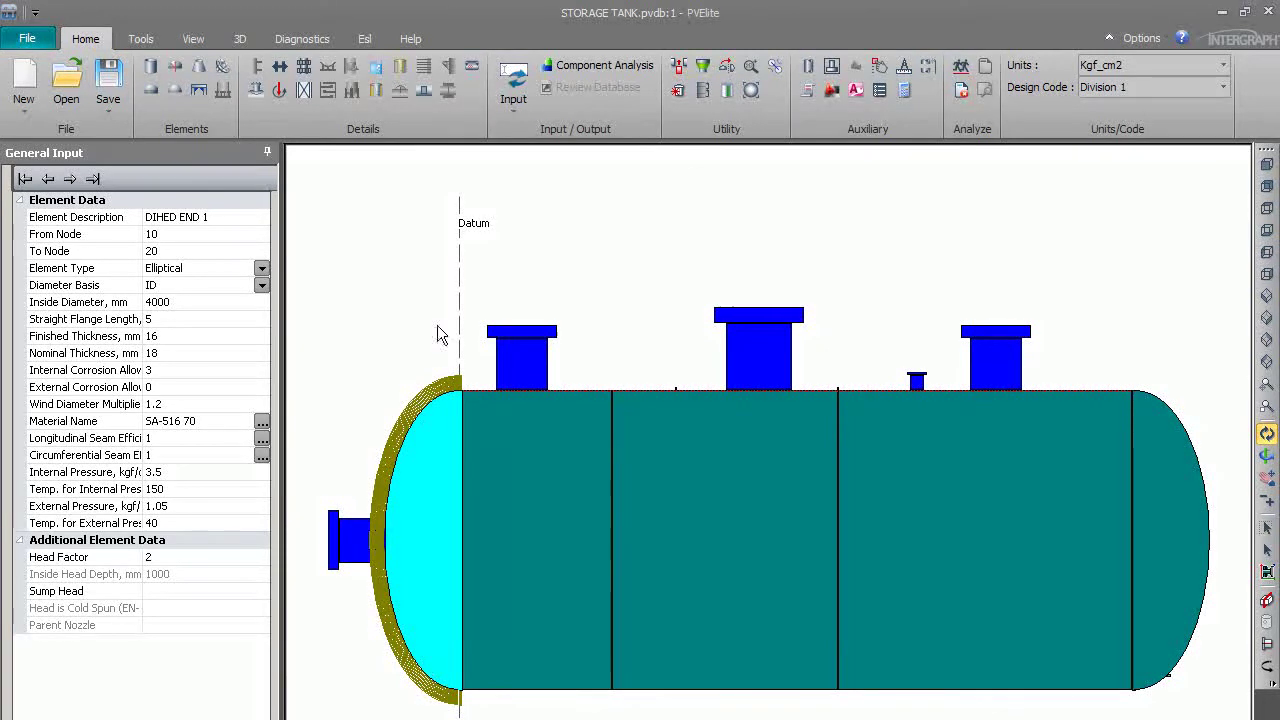
pyautogui.click(507, 457)
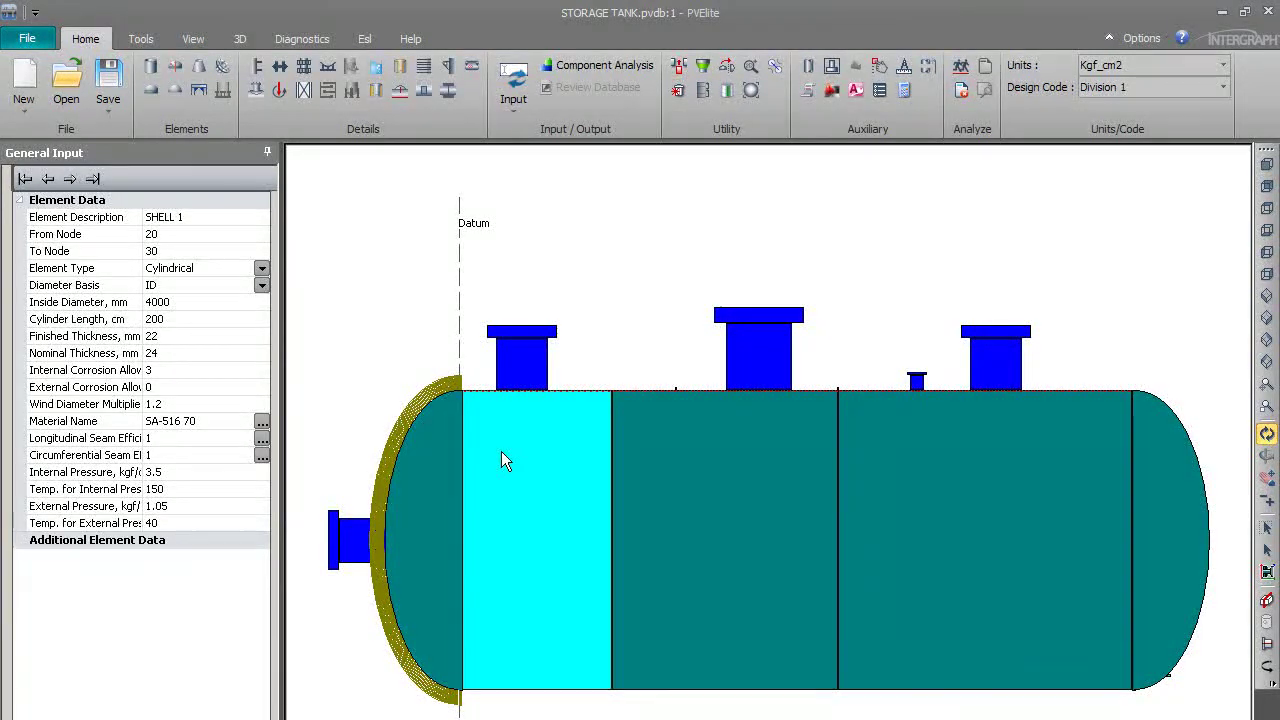
# Start an 'INSULATION ON SHELL 1' insulation entry, 200 mm thick with density 128.
pyautogui.click(375, 90)
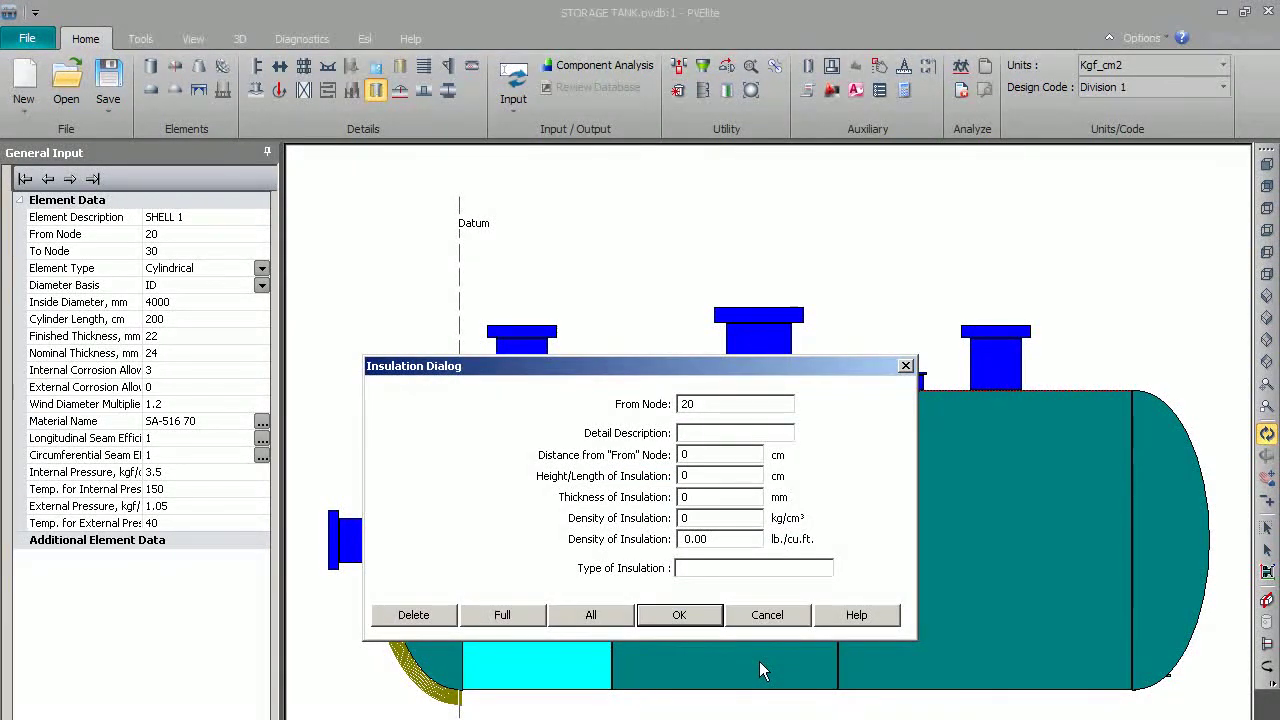
pyautogui.write('I')
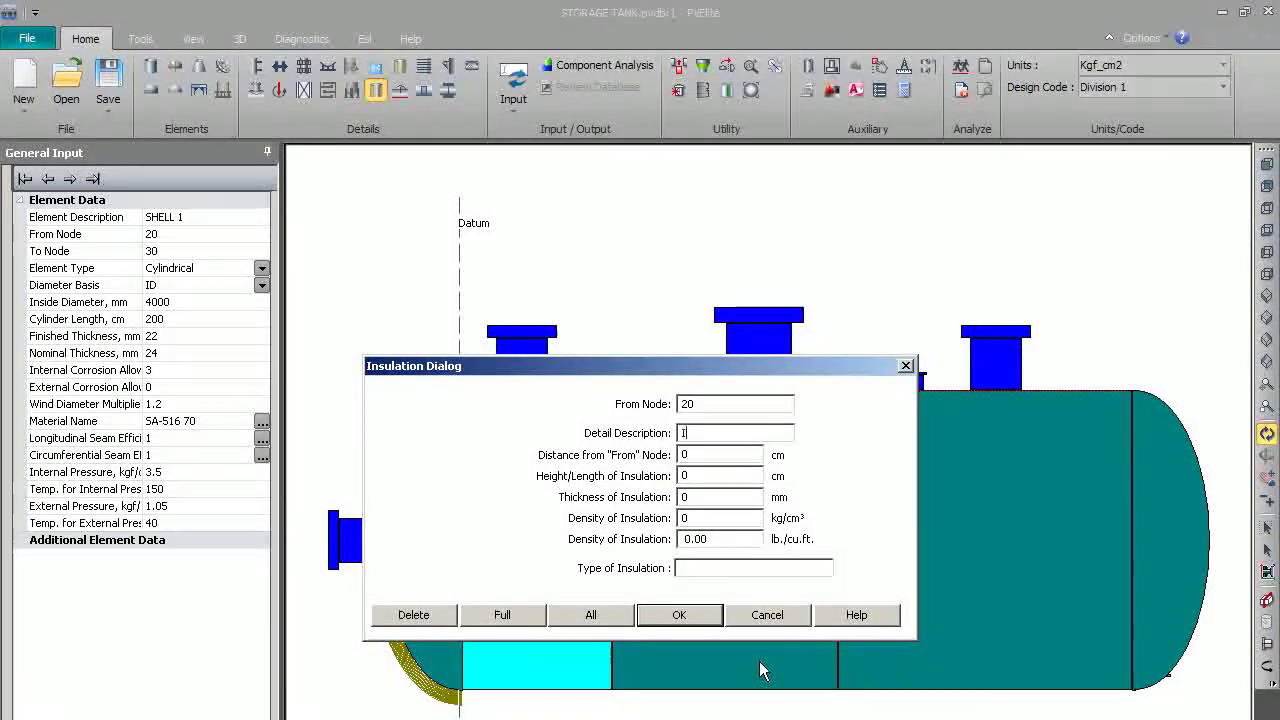
pyautogui.write('NSULAT')
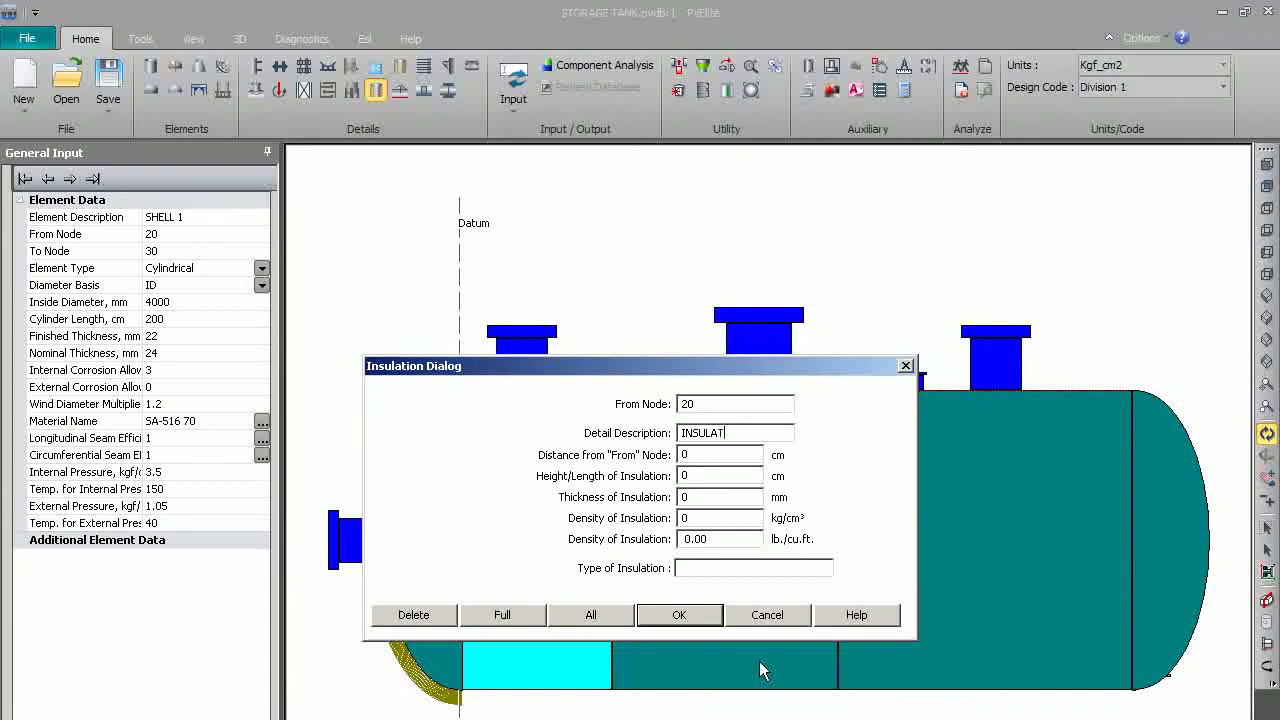
pyautogui.write('ION ON ')
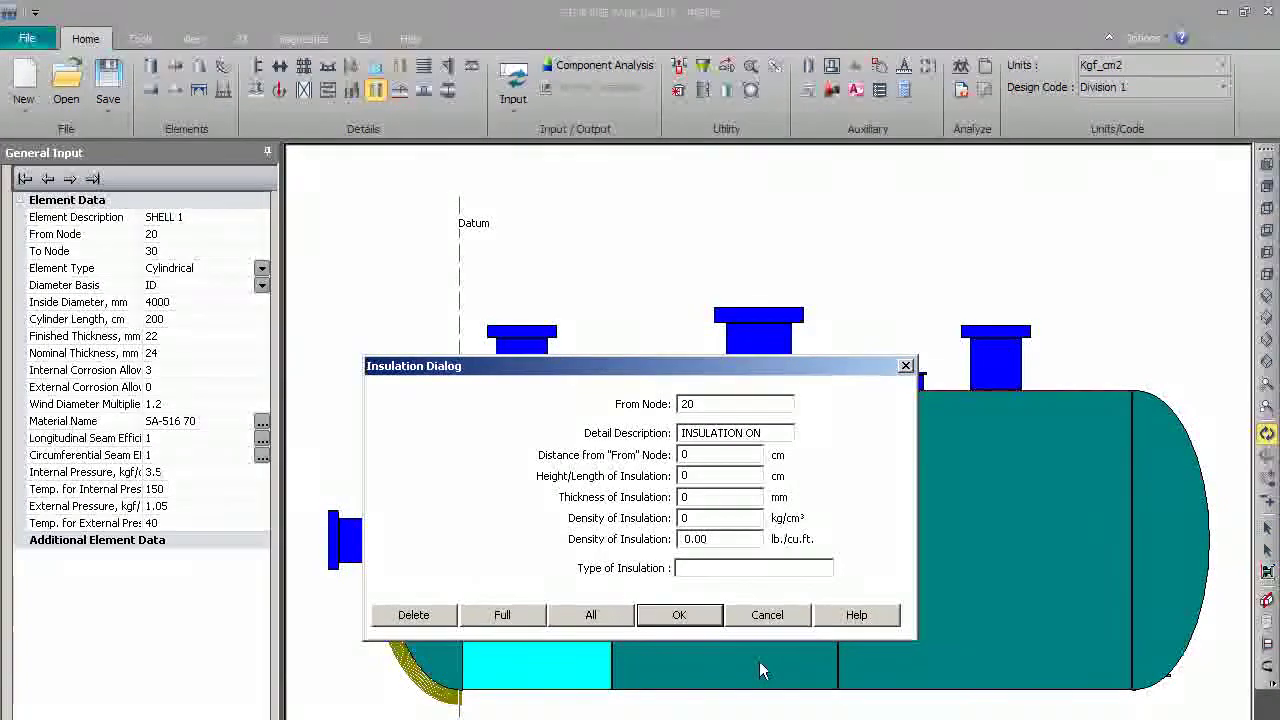
pyautogui.write('SHELL 1')
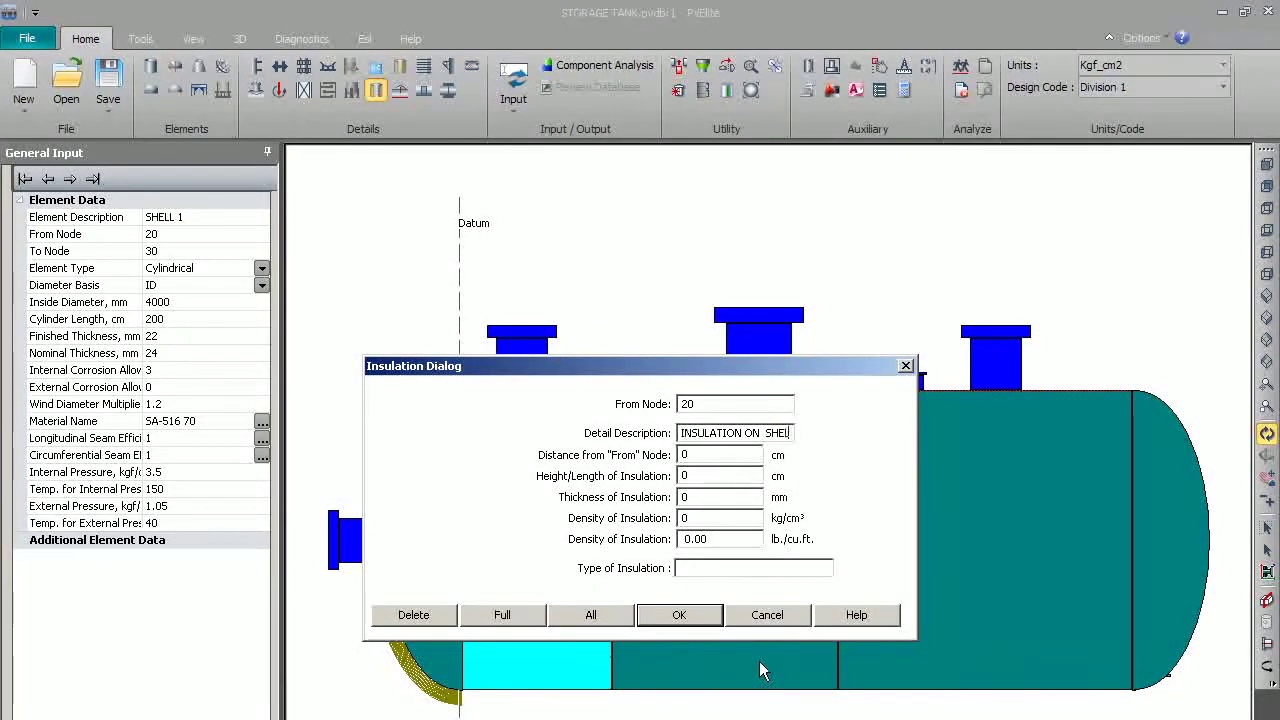
pyautogui.press('Tab')
pyautogui.press('Tab')
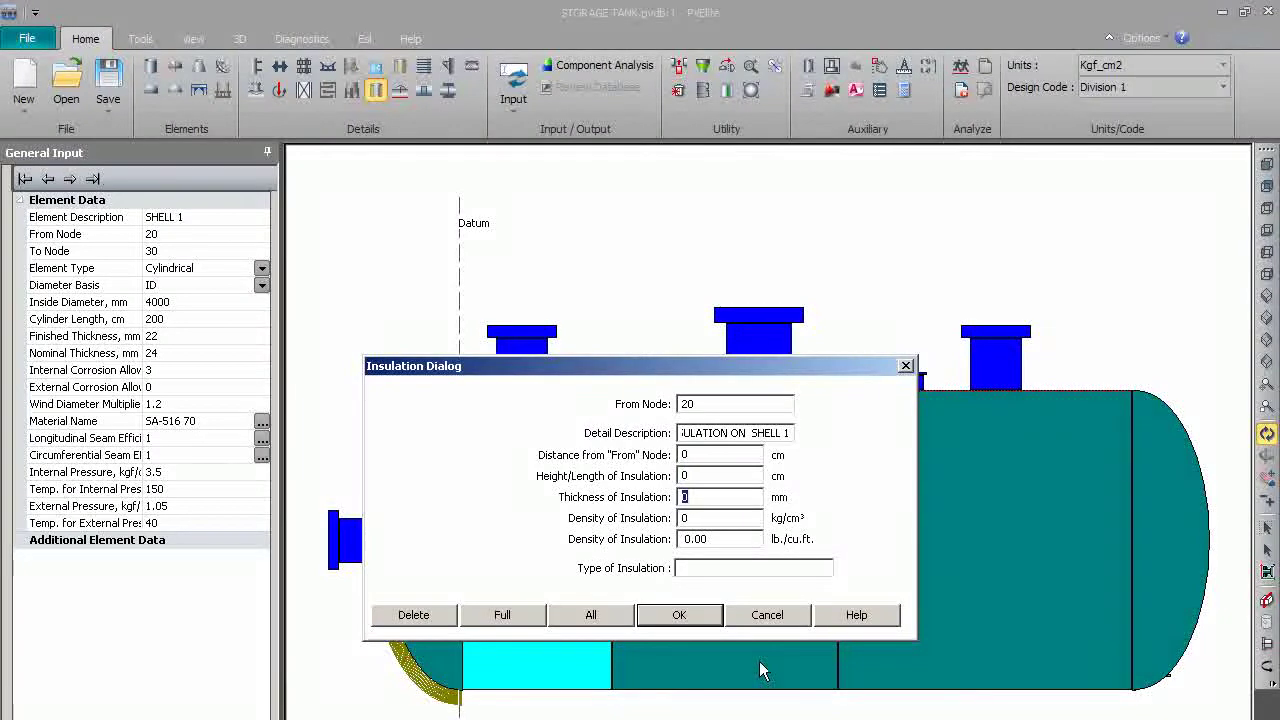
pyautogui.press('Tab')
pyautogui.write('200')
pyautogui.press('Tab')
pyautogui.write('128')
pyautogui.press('Tab')
pyautogui.press('Tab')
pyautogui.press('Tab')
pyautogui.press('Tab')
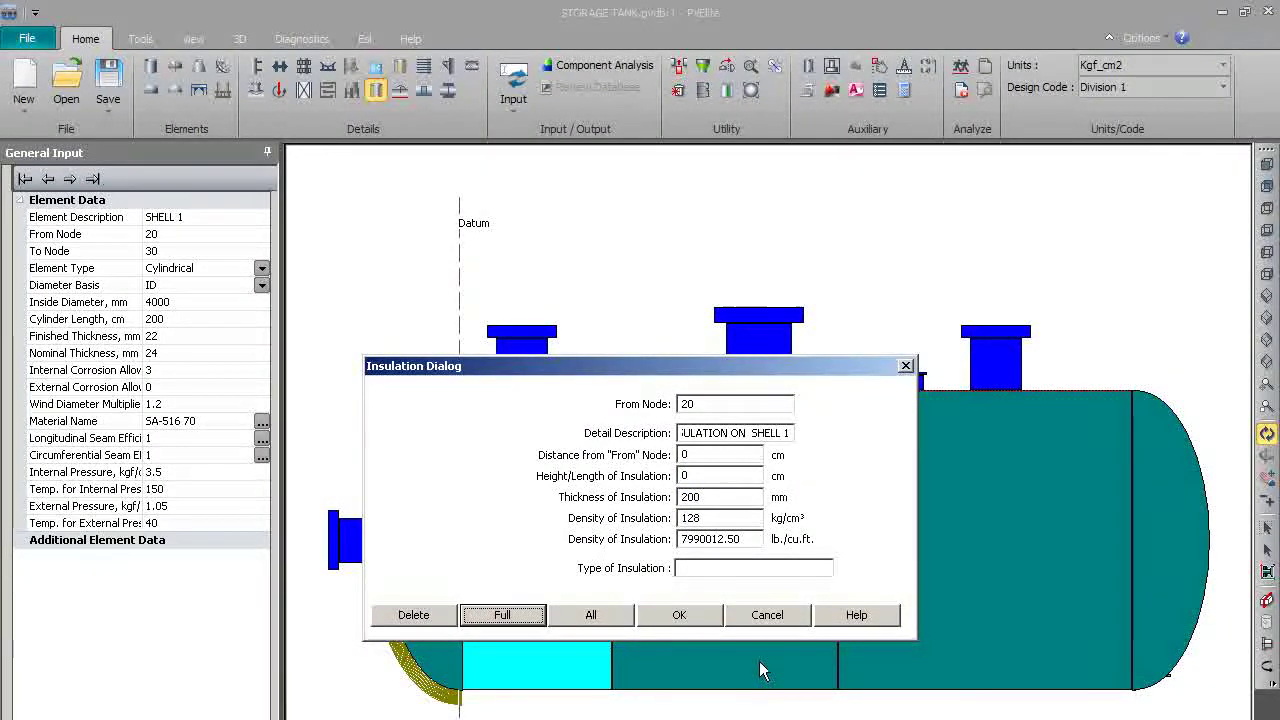
# Set the type to MINERAL WOOL, copy it for reuse, and save the entry at full length.
pyautogui.click(767, 566)
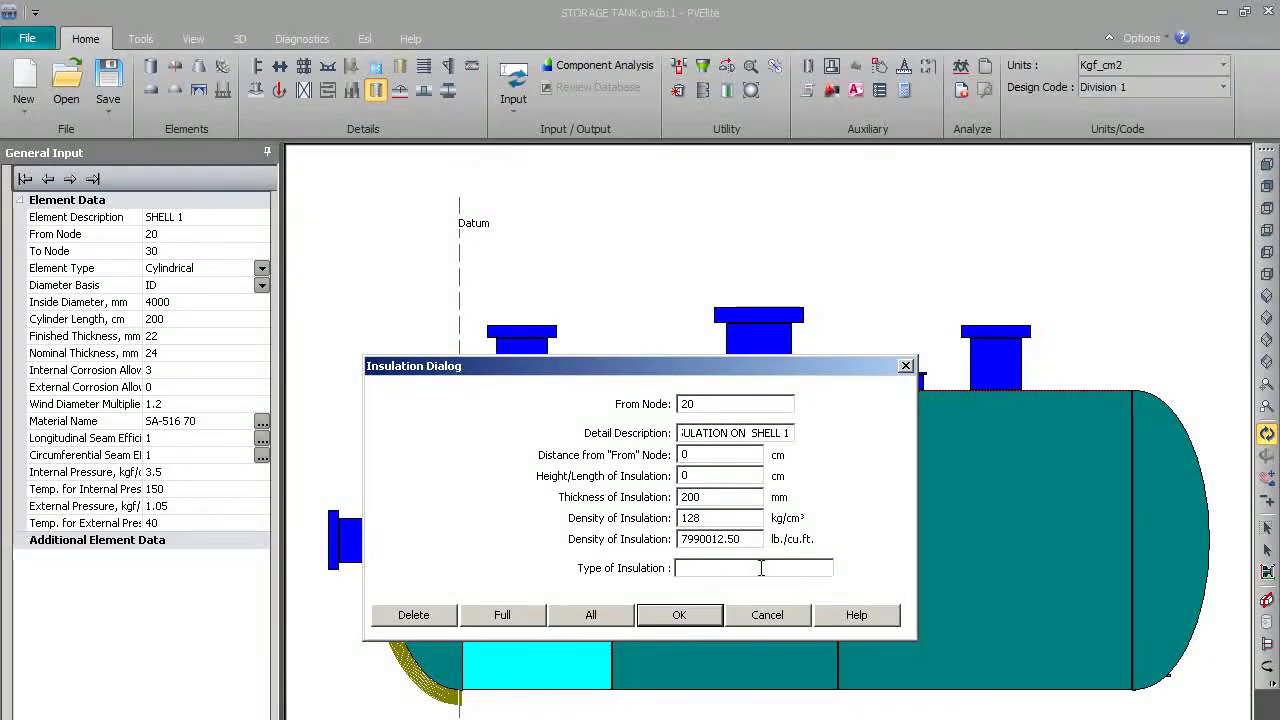
pyautogui.write('MINERAL WO')
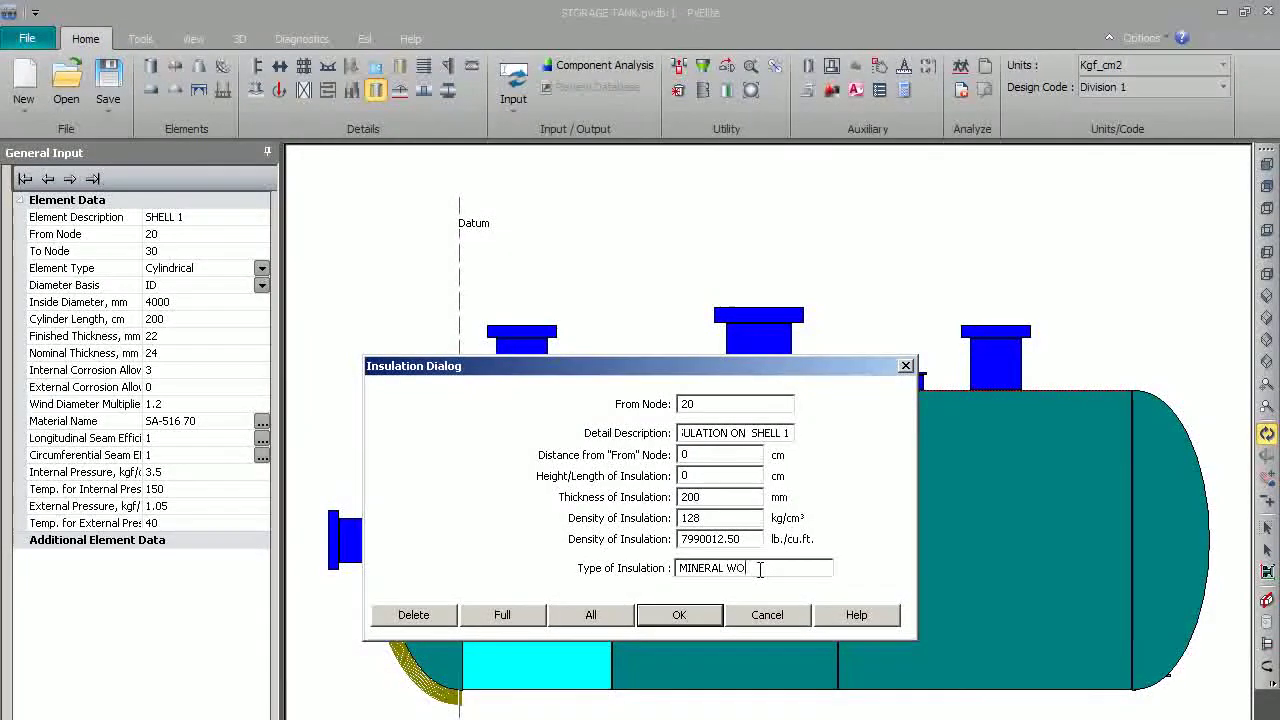
pyautogui.write('OL')
pyautogui.press('Tab')
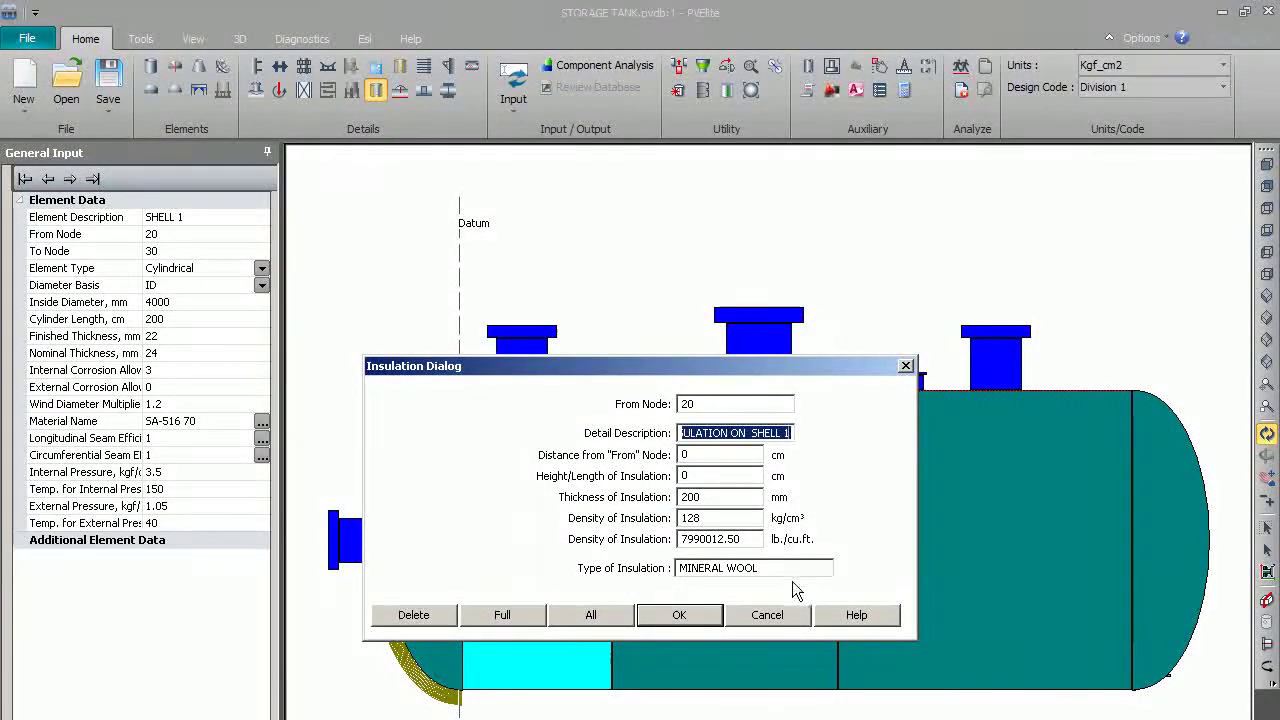
pyautogui.moveTo(789, 570); pyautogui.dragTo(677, 568)
pyautogui.rightClick(713, 568)
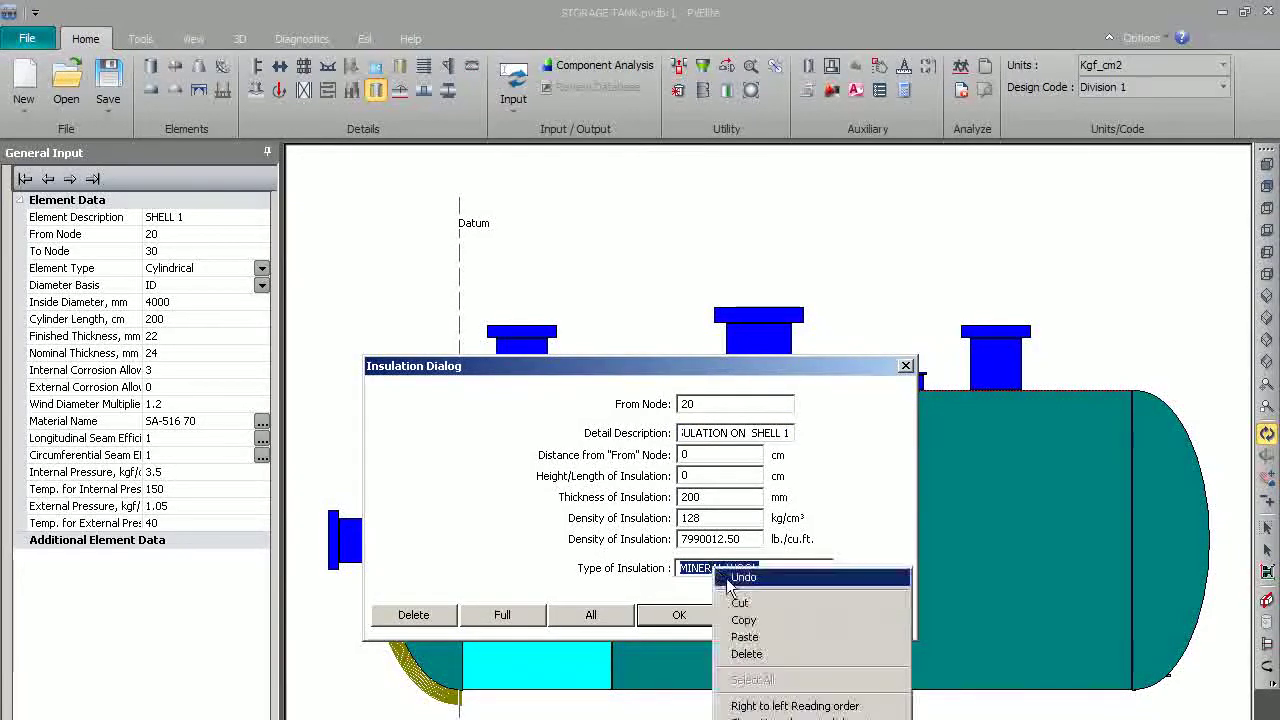
pyautogui.click(741, 621)
pyautogui.click(497, 612)
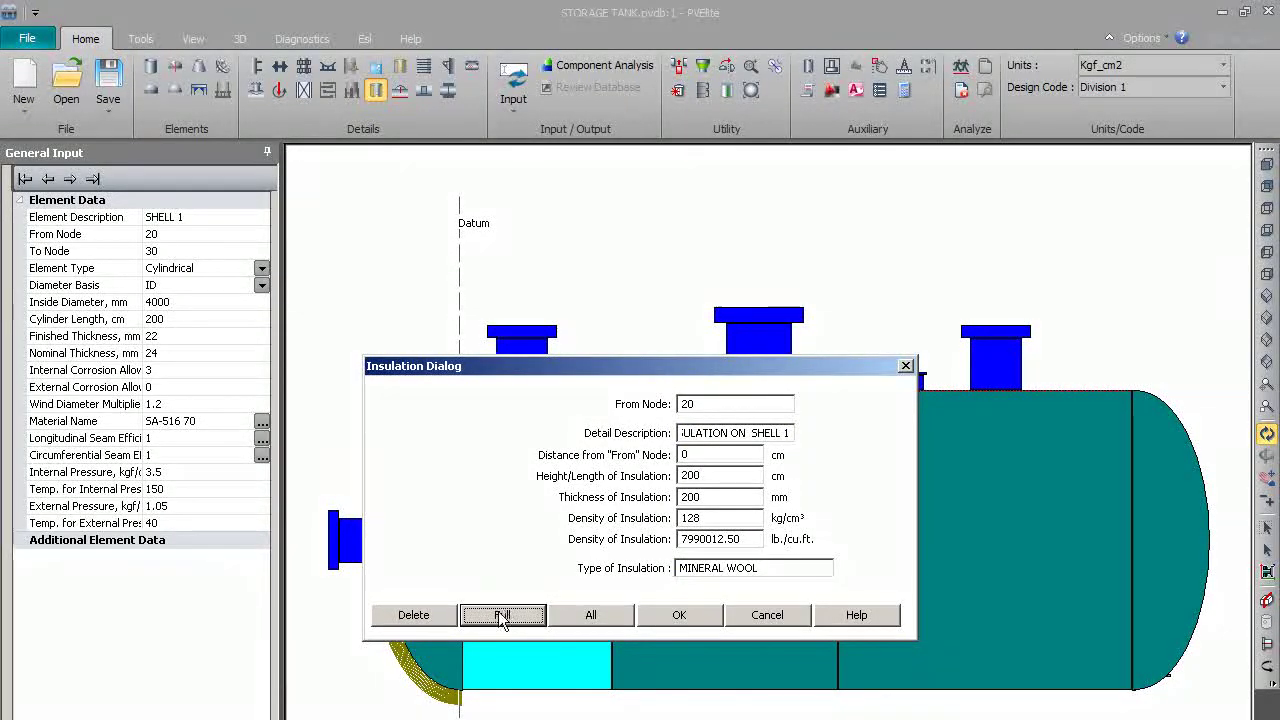
pyautogui.click(680, 619)
# Start an 'INSULATION ON SHELL 2' insulation entry, 200 mm thick with density 128.
pyautogui.click(680, 619)
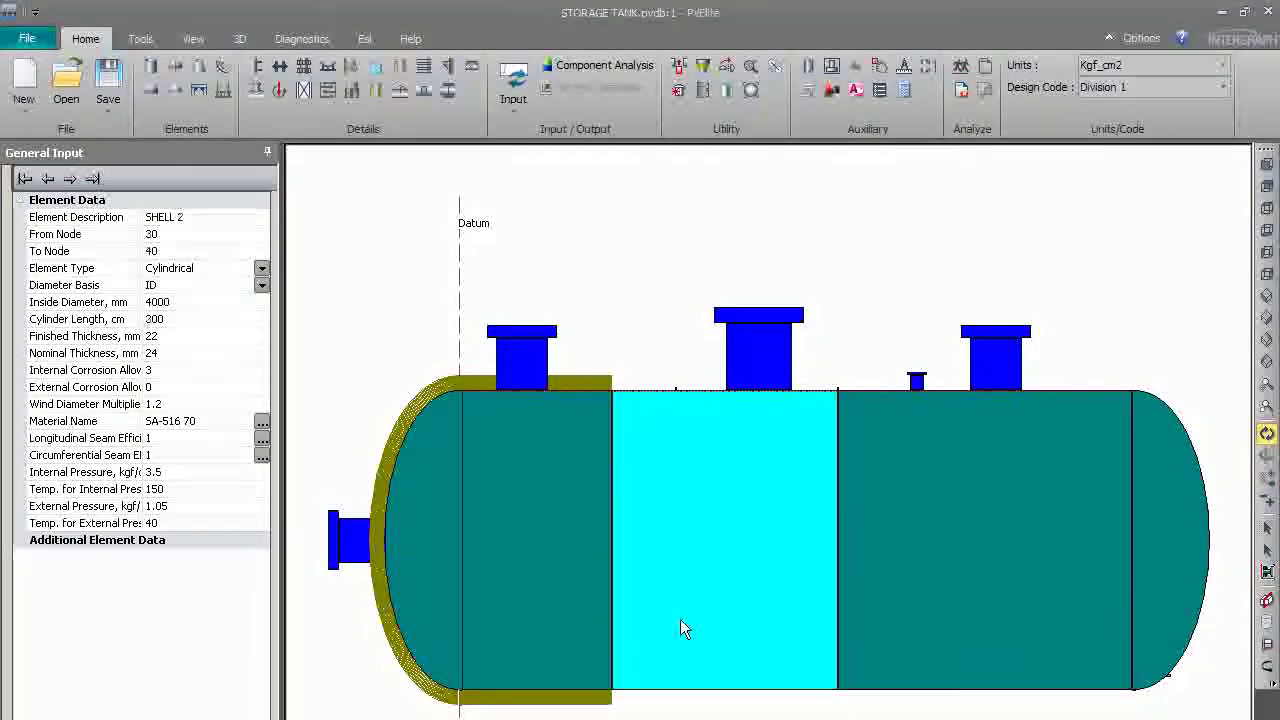
pyautogui.click(680, 619)
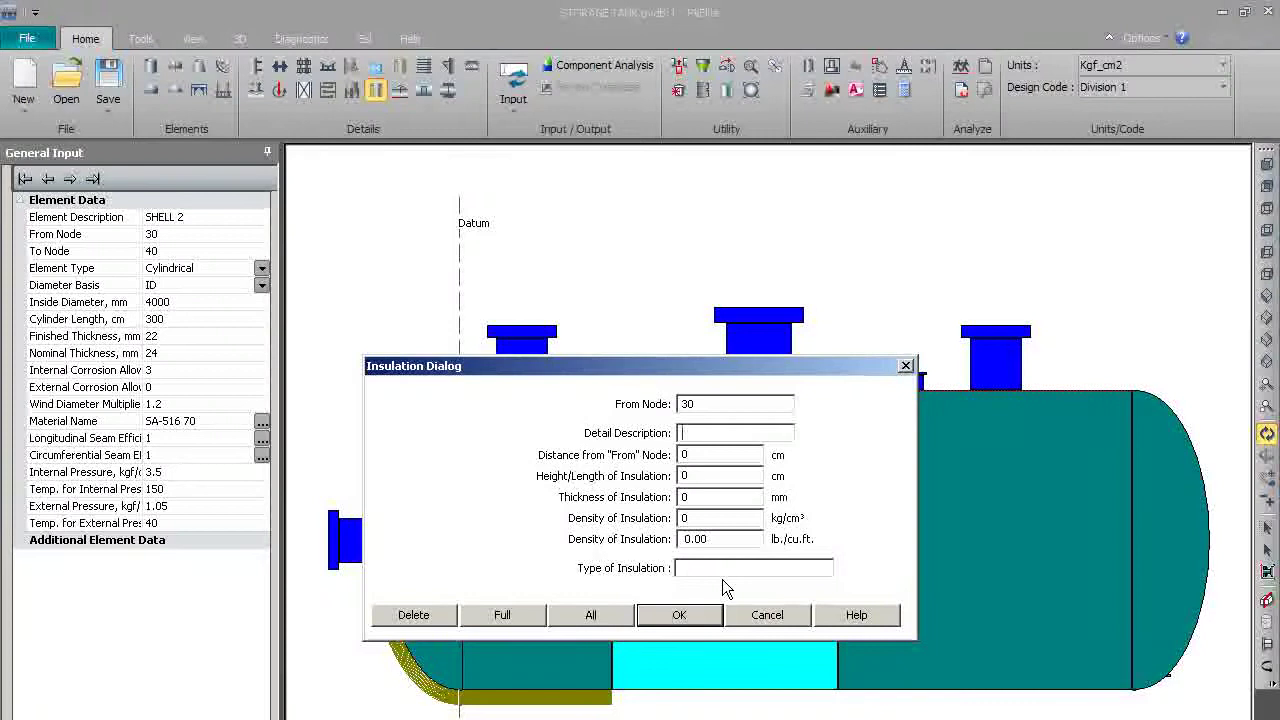
pyautogui.press('Tab')
pyautogui.press('Tab')
pyautogui.hotkey('shift', 'Tab')
pyautogui.hotkey('shift', 'Tab')
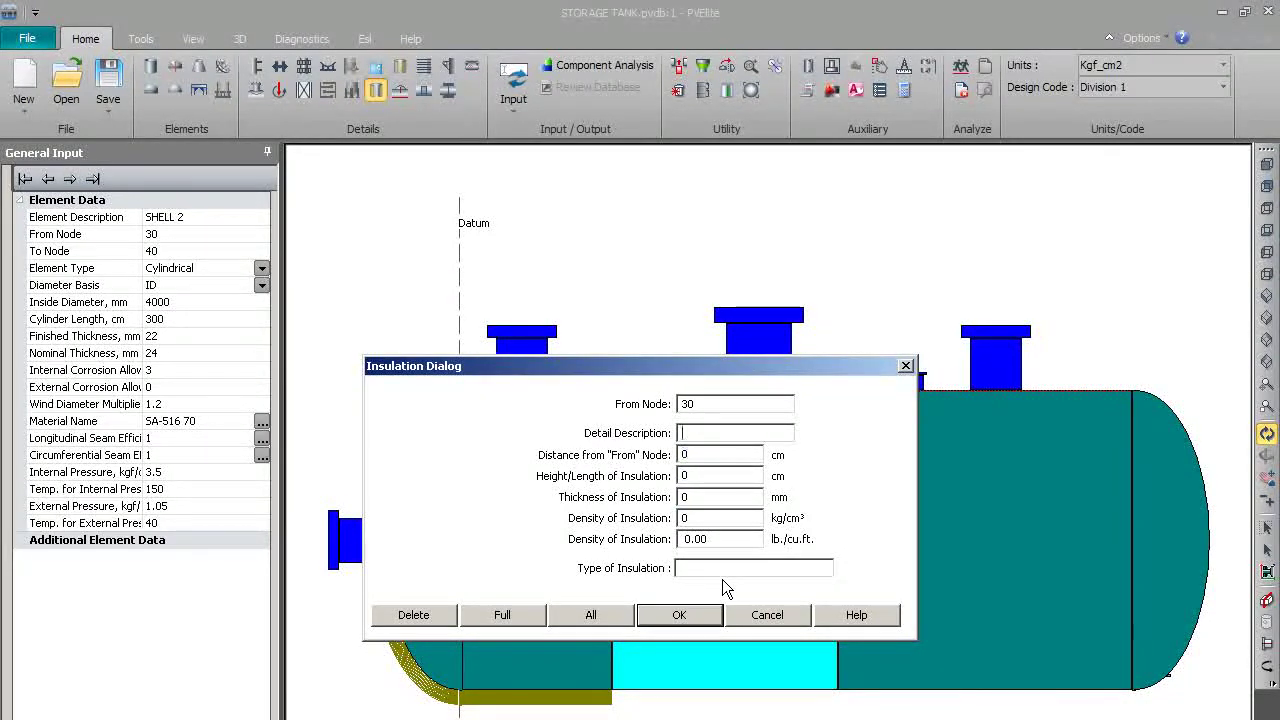
pyautogui.write('INSULA')
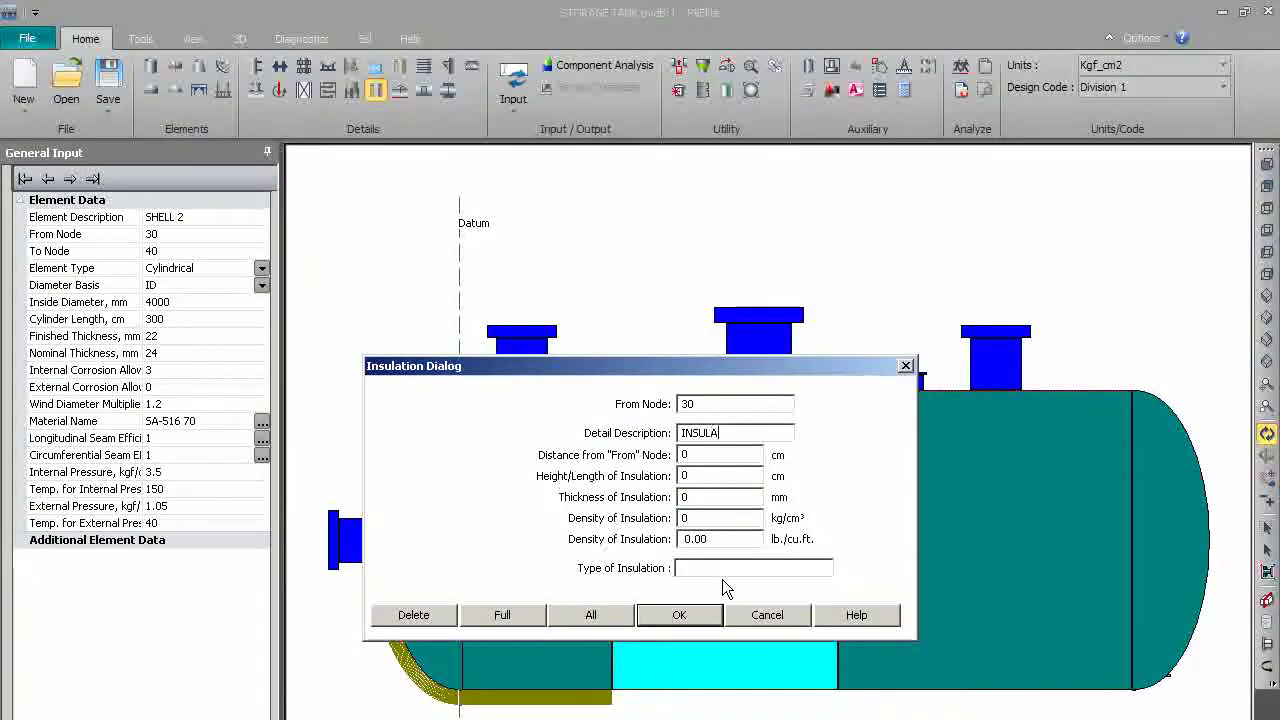
pyautogui.write('TION ON SHELL 2')
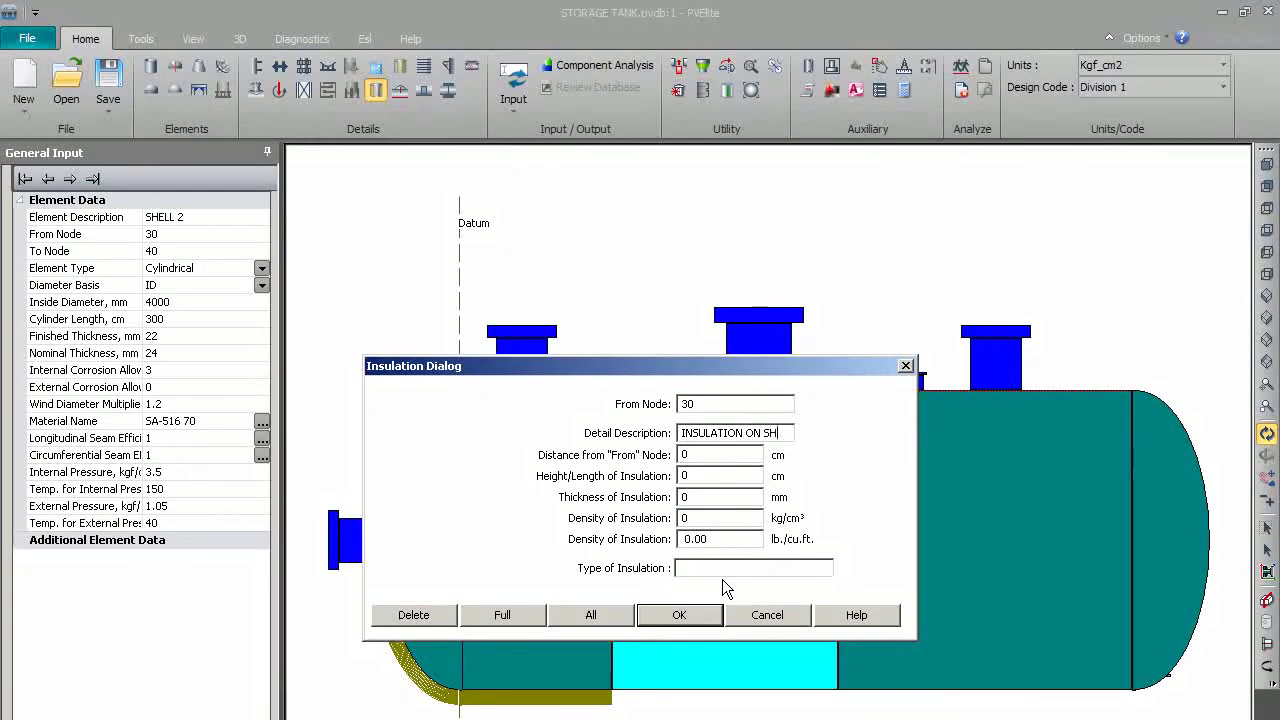
pyautogui.press('Tab')
pyautogui.press('Tab')
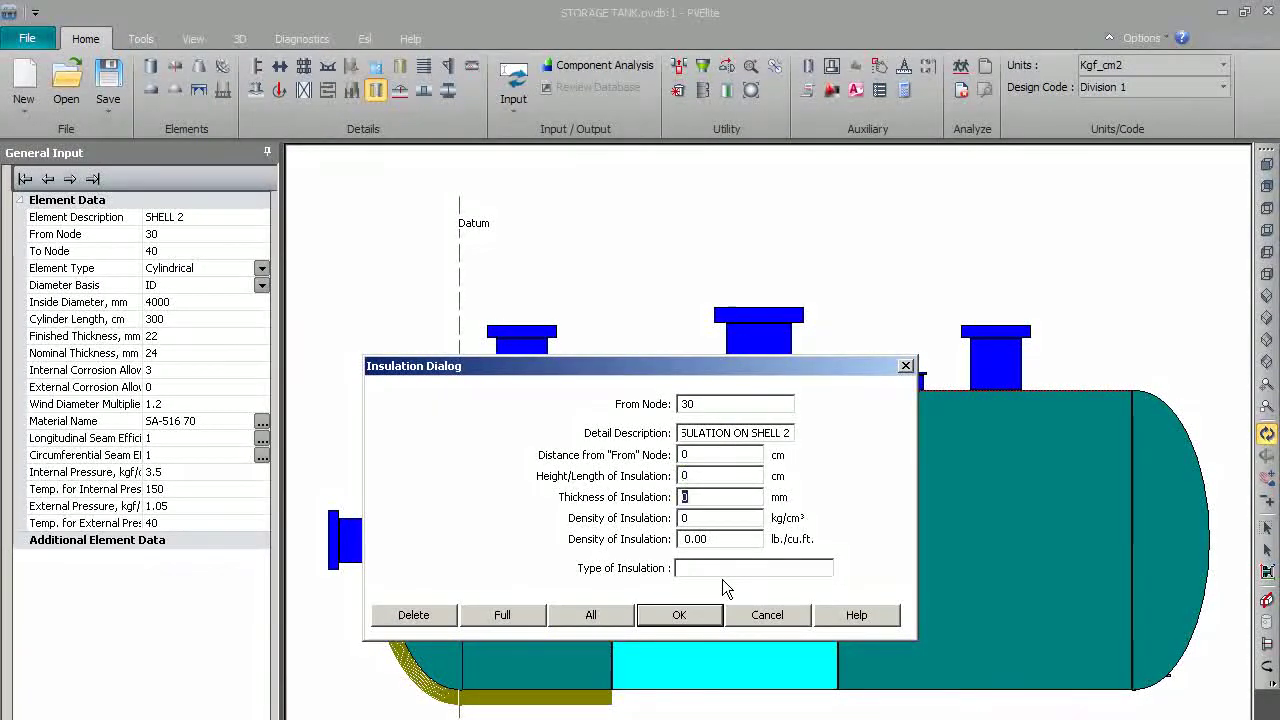
pyautogui.press('Tab')
pyautogui.write('200')
pyautogui.press('Tab')
pyautogui.write('128')
pyautogui.press('Tab')
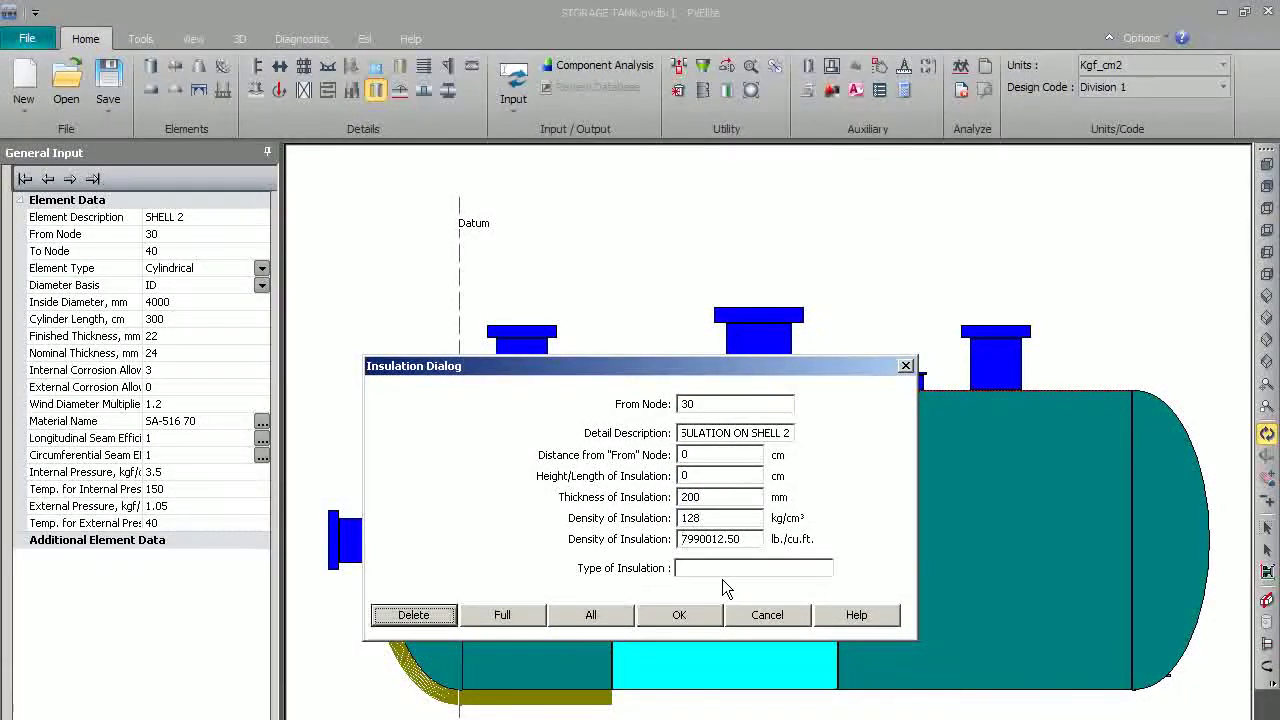
# Set the type to MINERAL WOOL over the full 300 cm, save it, then select SHELL 3.
pyautogui.press('Tab')
pyautogui.hotkey('shift', 'Tab')
pyautogui.hotkey('shift', 'Tab')
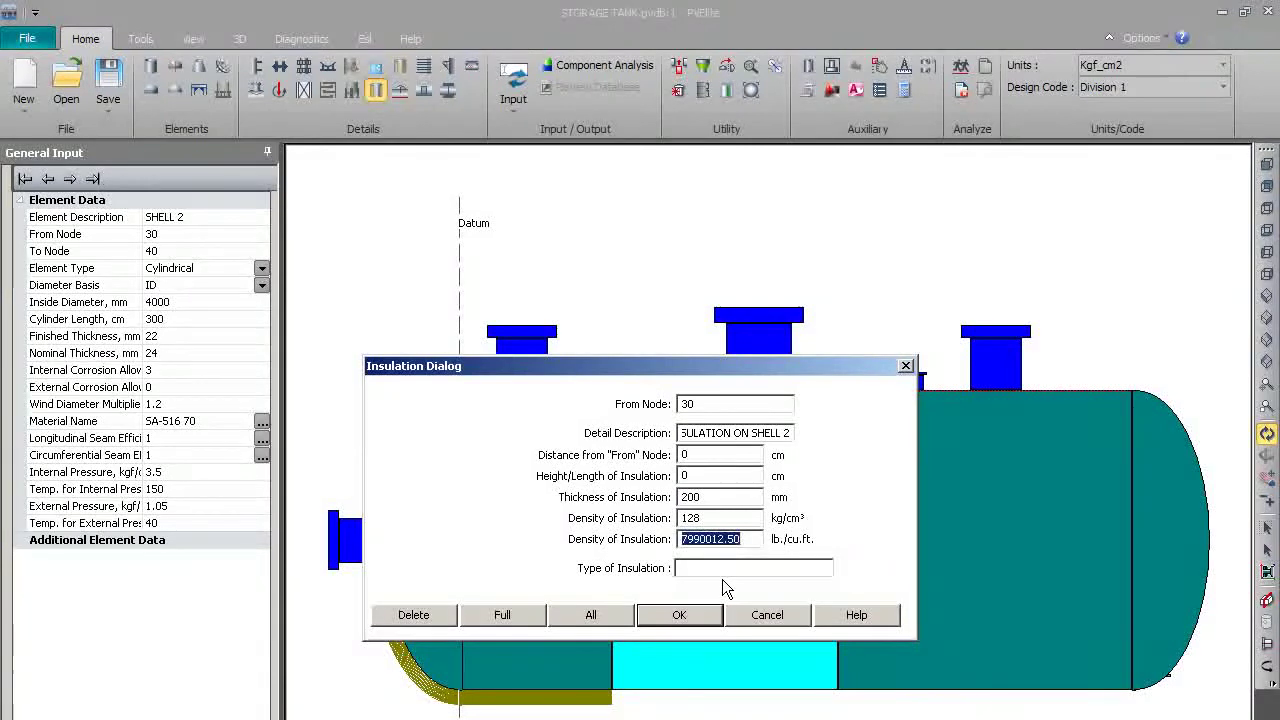
pyautogui.press('Tab')
pyautogui.click(726, 568)
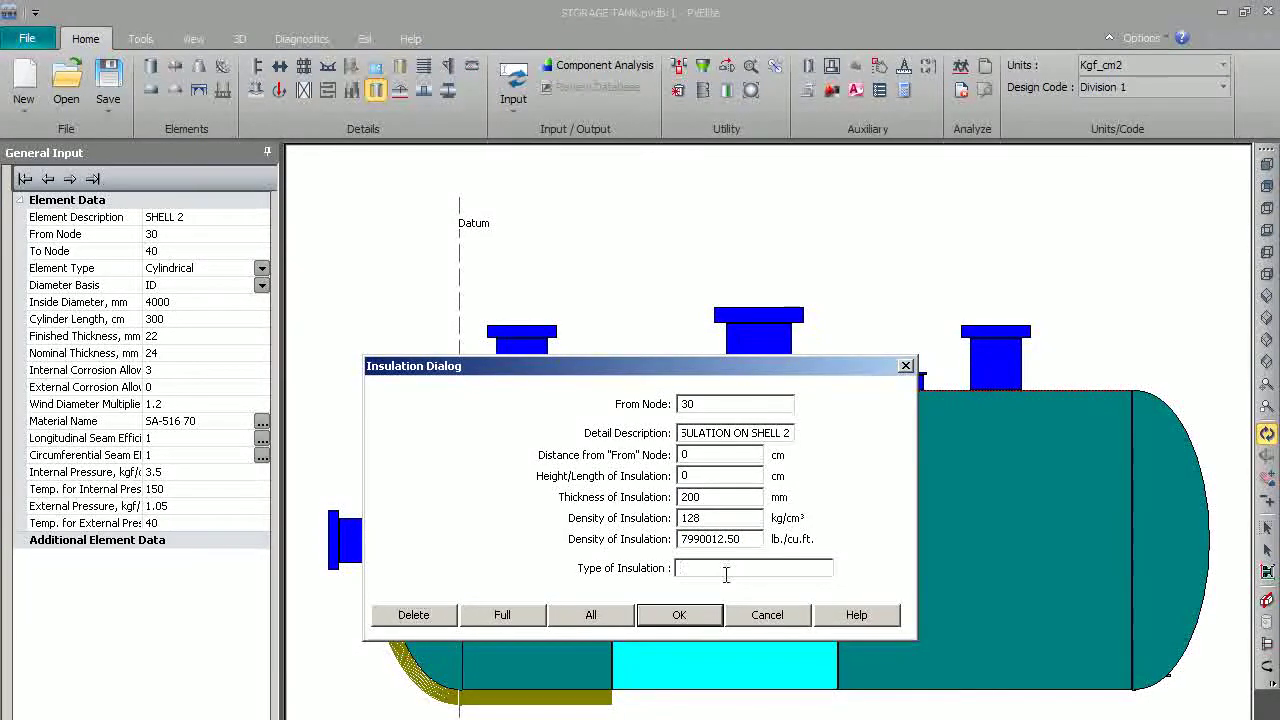
pyautogui.write('MINERAL WOOL')
pyautogui.press('Tab')
pyautogui.click(500, 614)
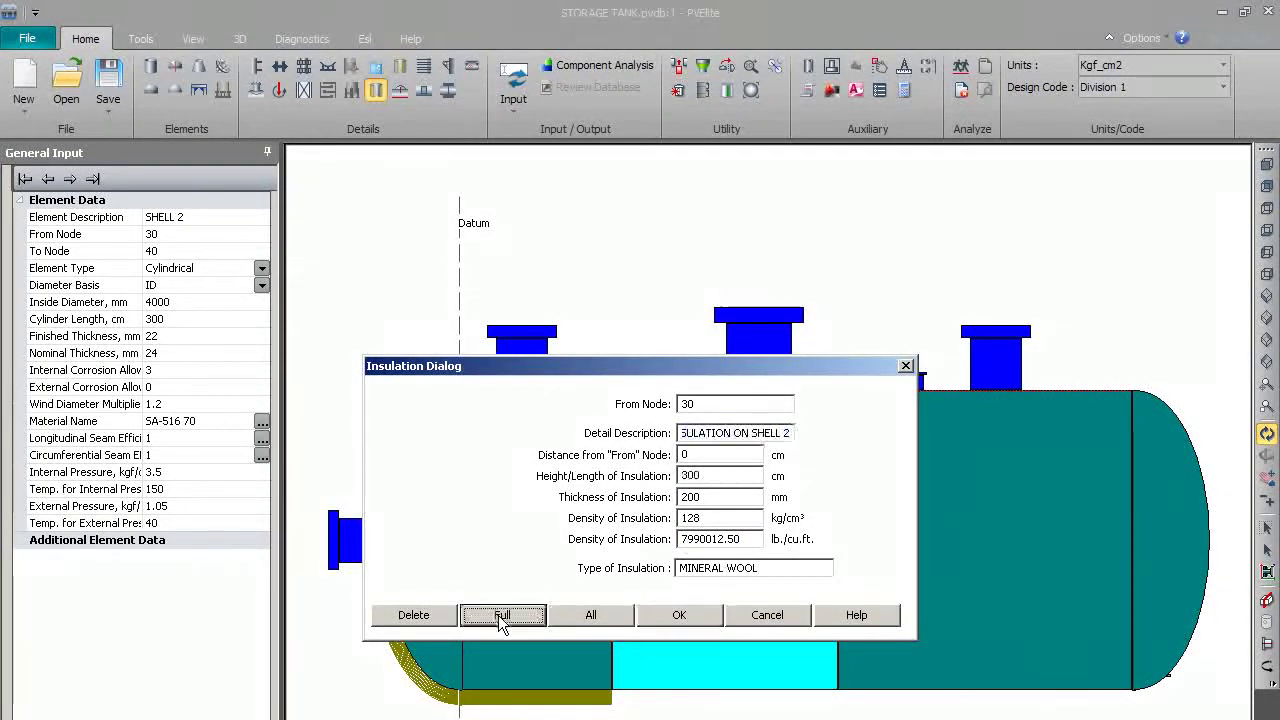
pyautogui.click(684, 617)
pyautogui.click(913, 580)
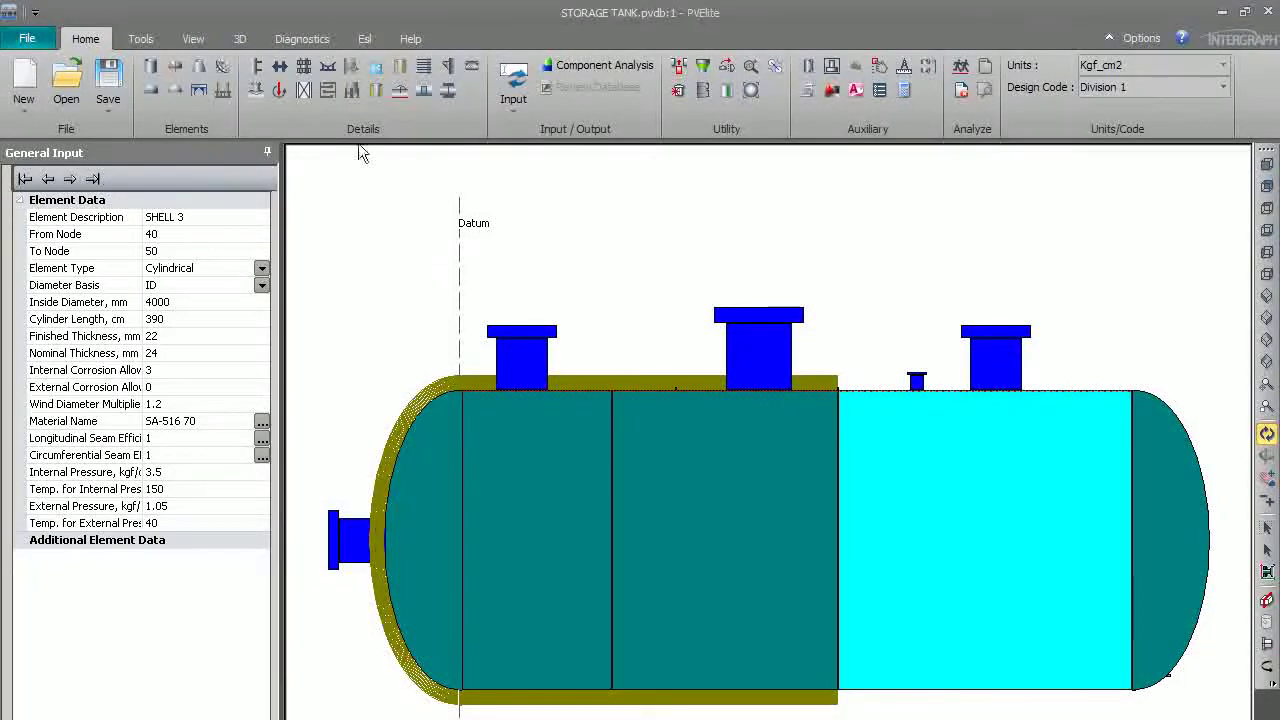
# Add 'INSULATION ON SHELL 3' to SHELL 3: 200 mm MINERAL WOOL, density 128, full 390 cm.
pyautogui.click(375, 91)
pyautogui.write('IN')
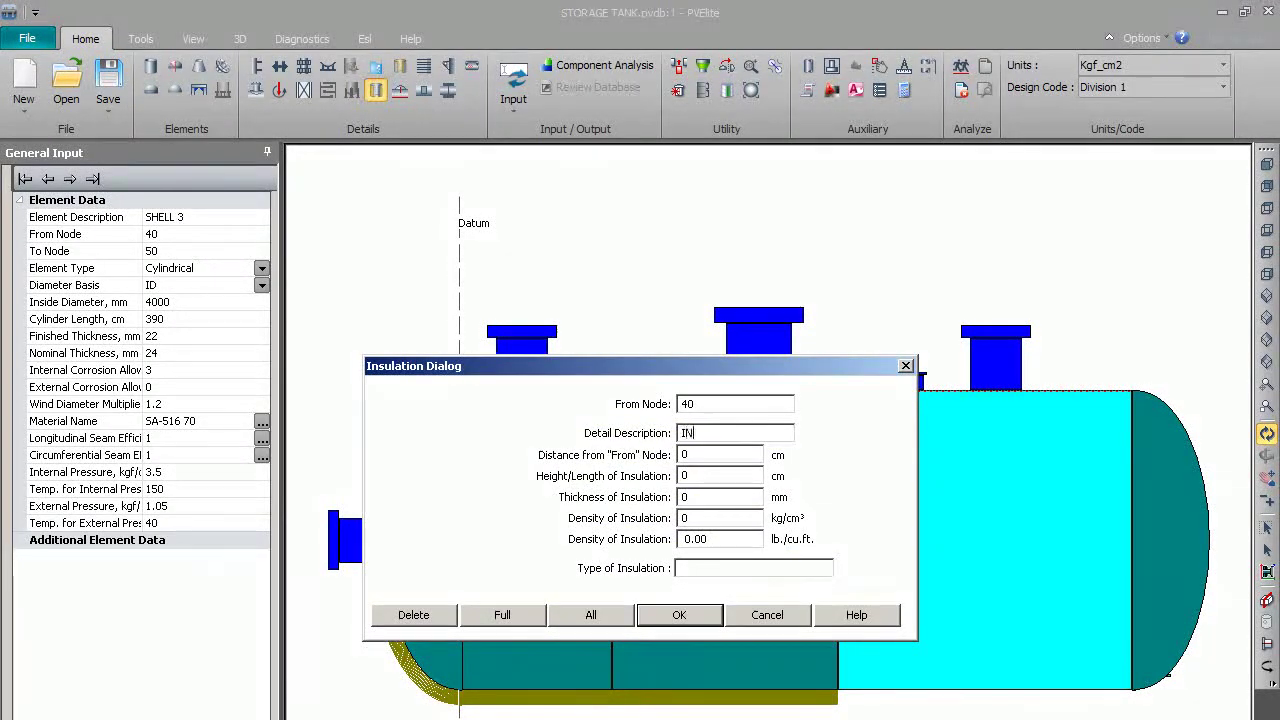
pyautogui.write('SULATION')
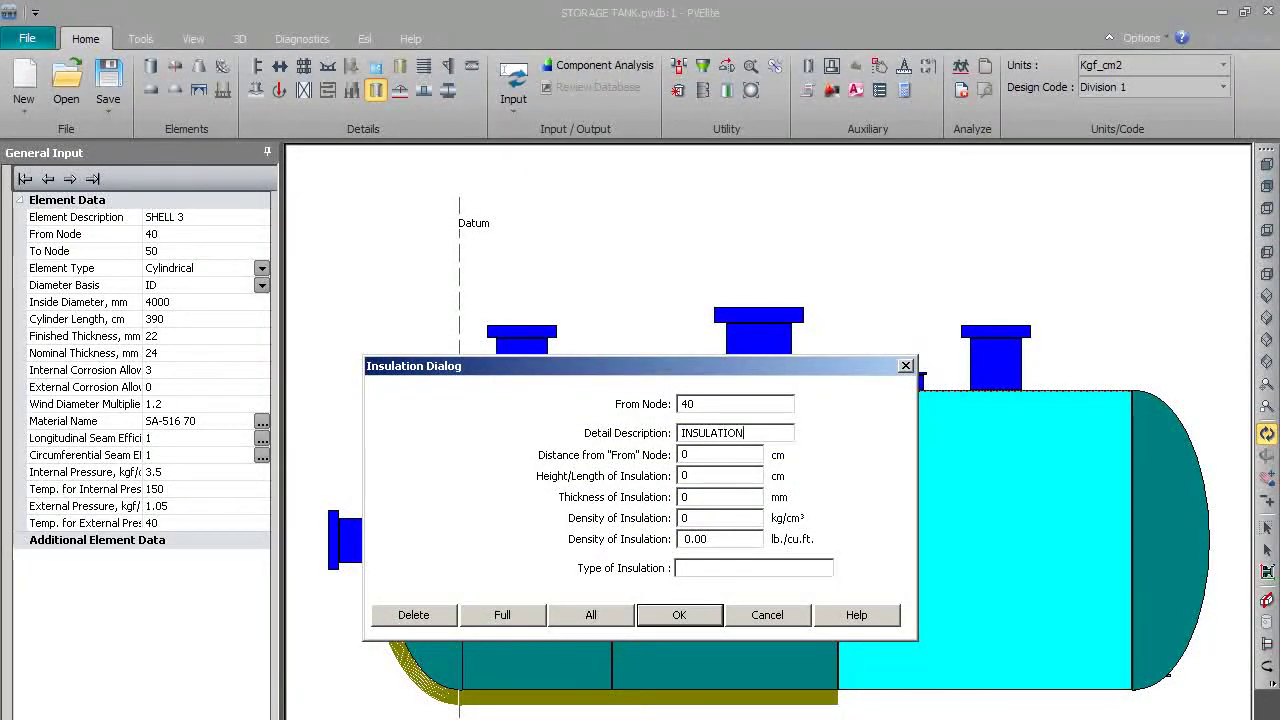
pyautogui.write(' ON SHELL 3')
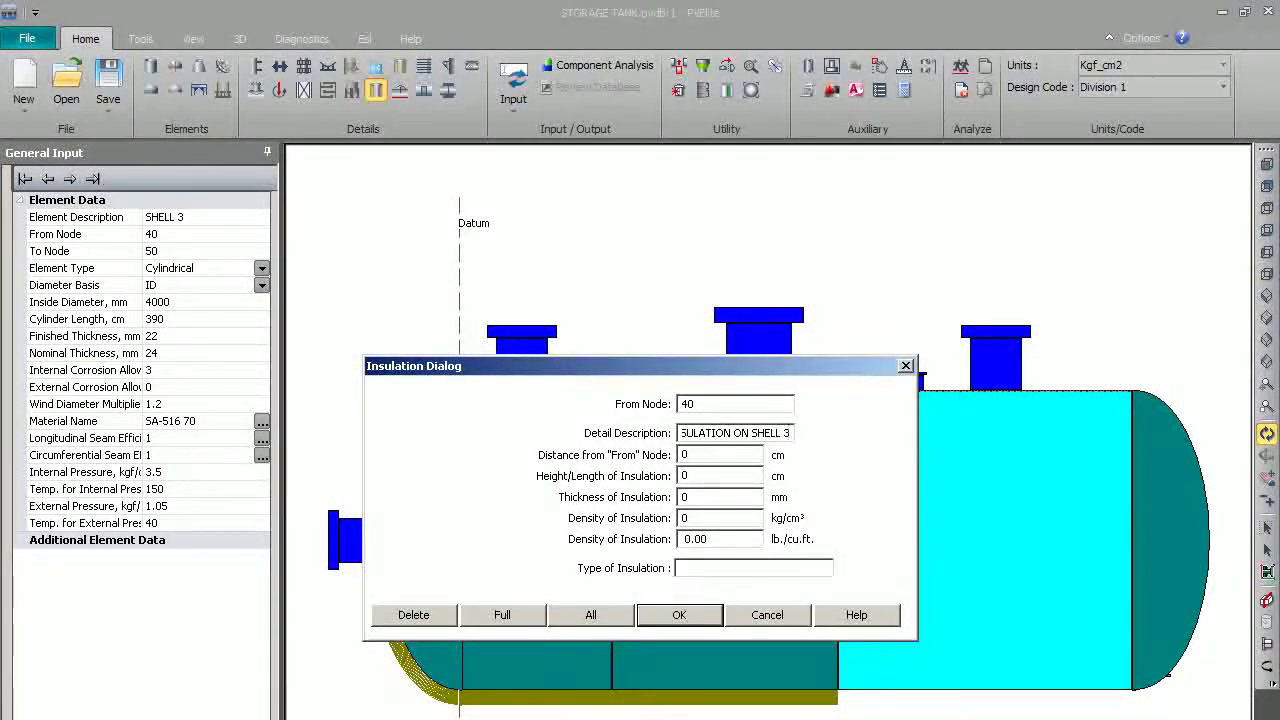
pyautogui.press('Tab')
pyautogui.write('200')
pyautogui.press('Tab')
pyautogui.write('128')
pyautogui.press('Tab')
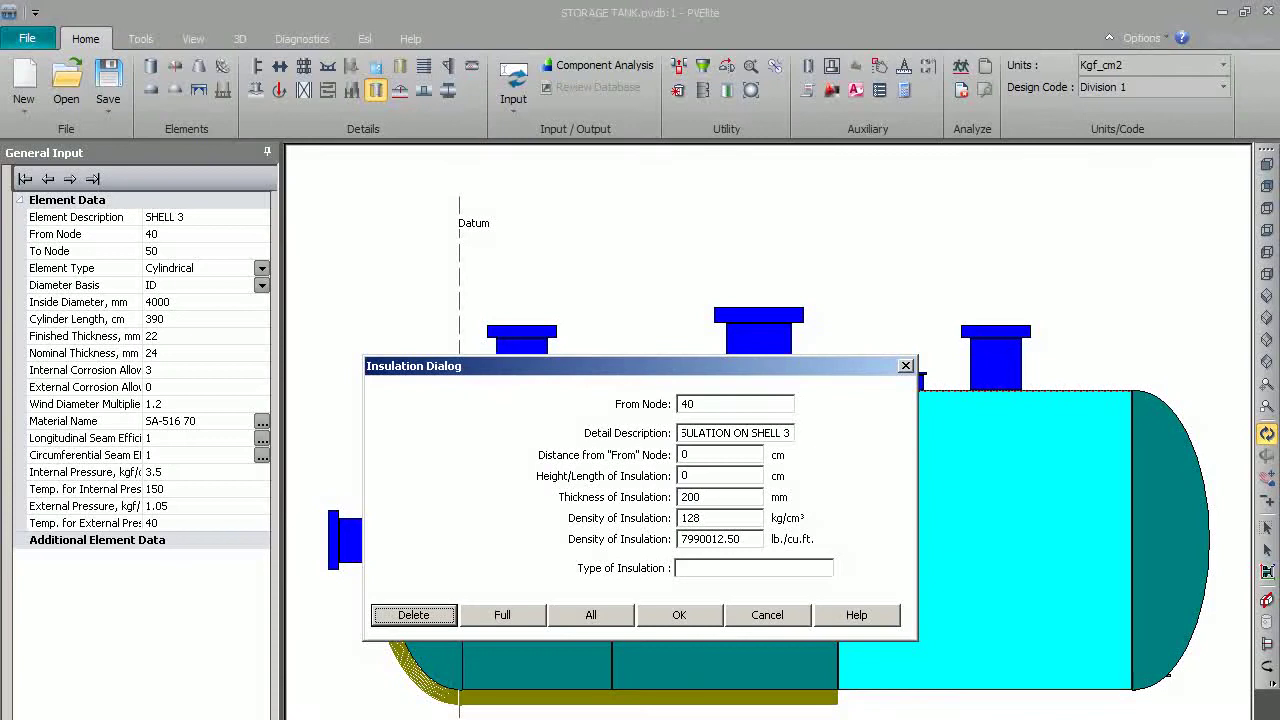
pyautogui.click(498, 624)
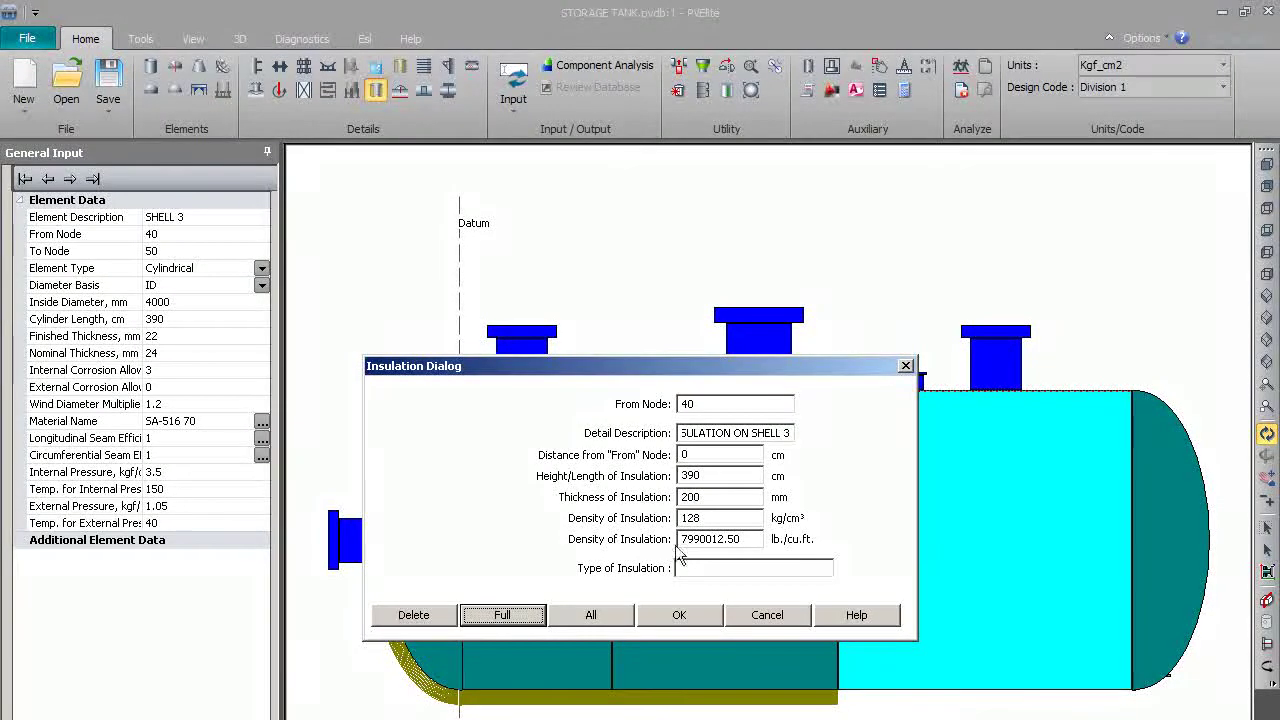
pyautogui.click(699, 568)
pyautogui.write('MINERAL WOOL')
pyautogui.press('Tab')
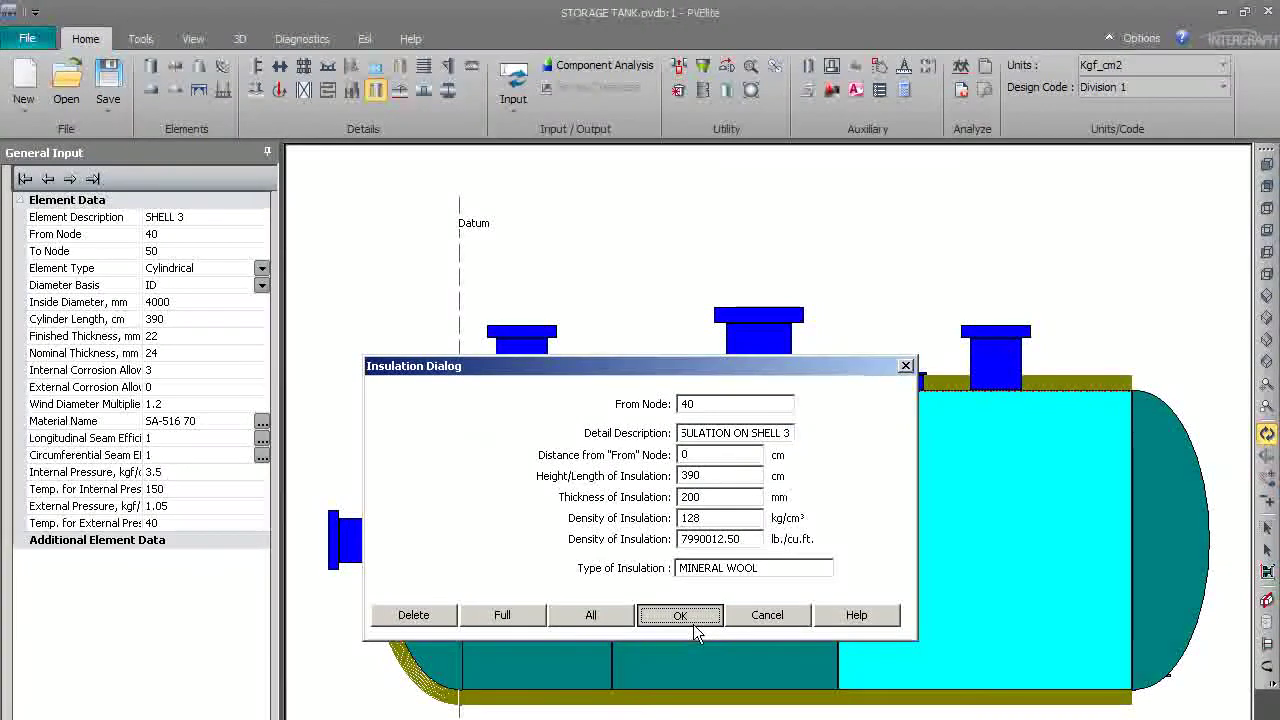
pyautogui.click(693, 622)
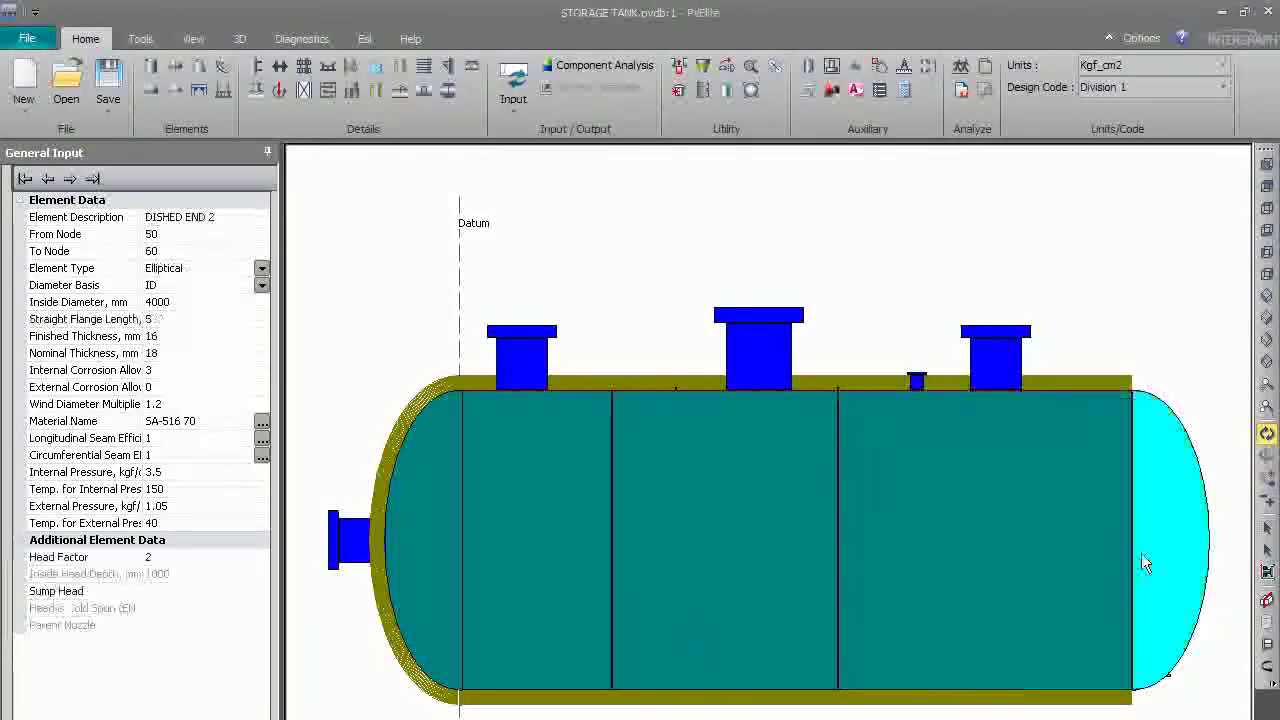
# Start an 'INSULATION ON DISHED END' entry for the right head, 200 mm thick, density 128.
pyautogui.click(377, 88)
pyautogui.write('INSULATION ON')
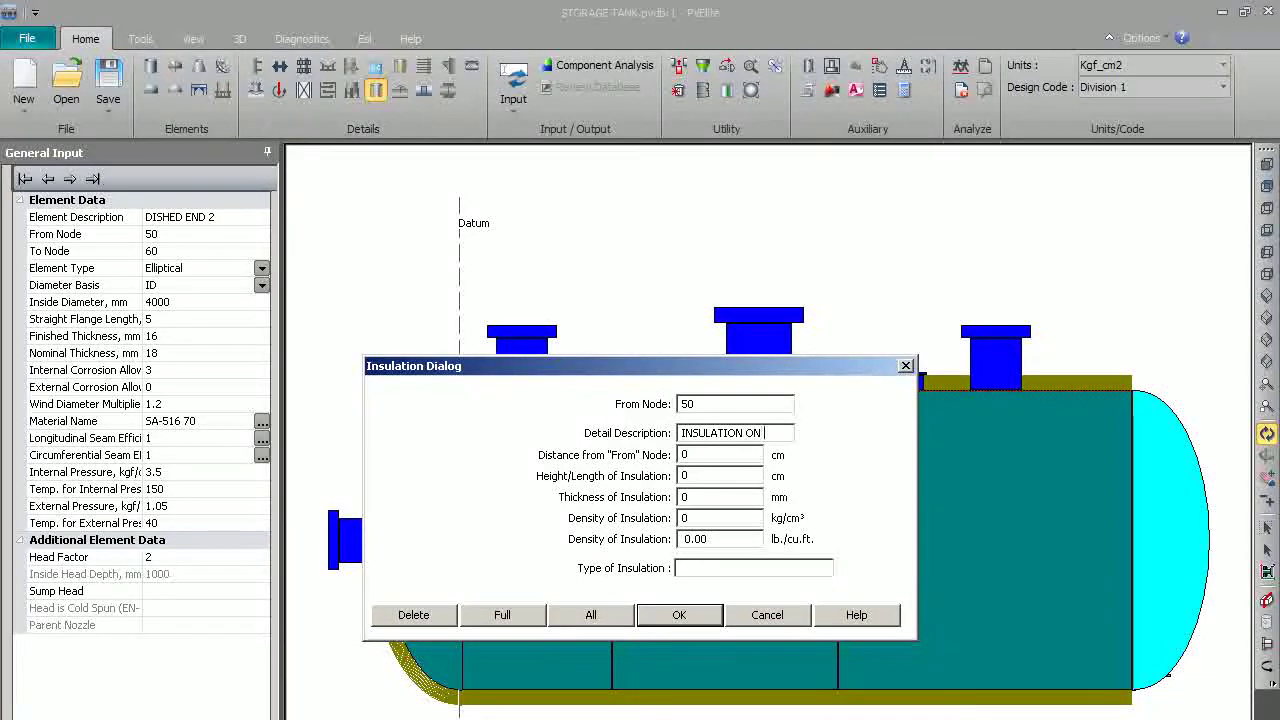
pyautogui.write(' DISHED END')
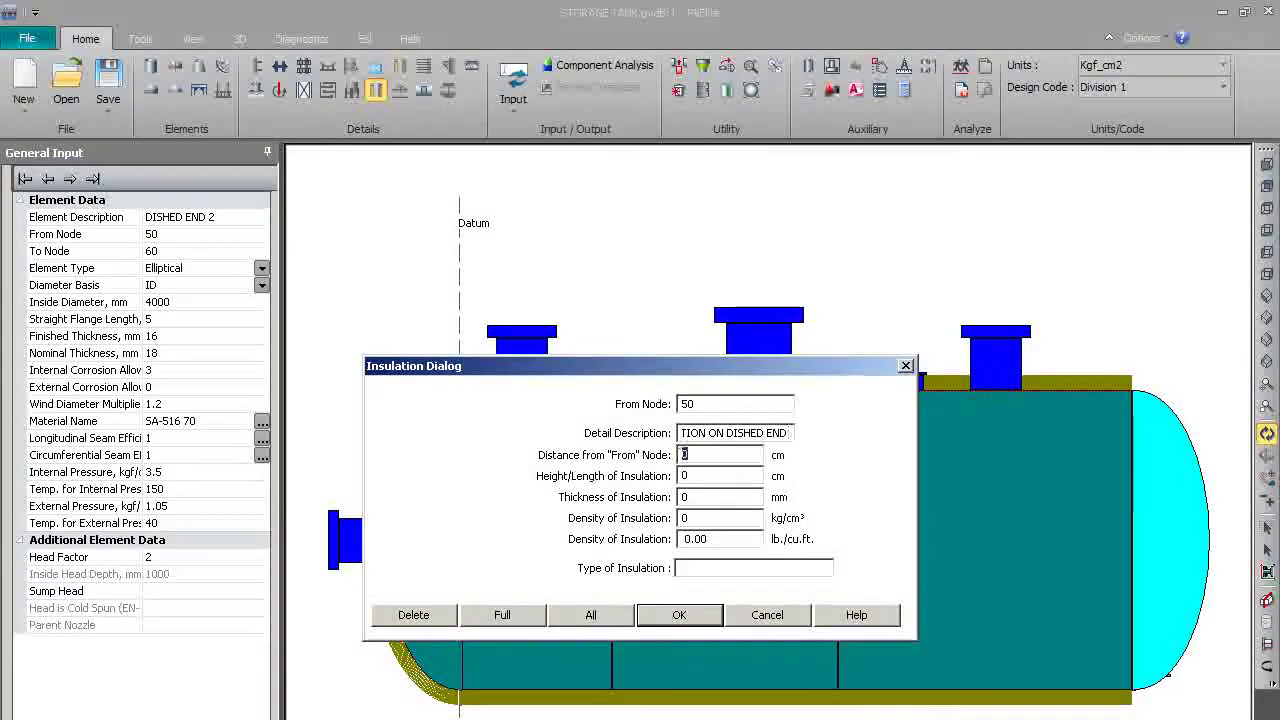
pyautogui.press('Tab')
pyautogui.press('Tab')
pyautogui.press('Tab')
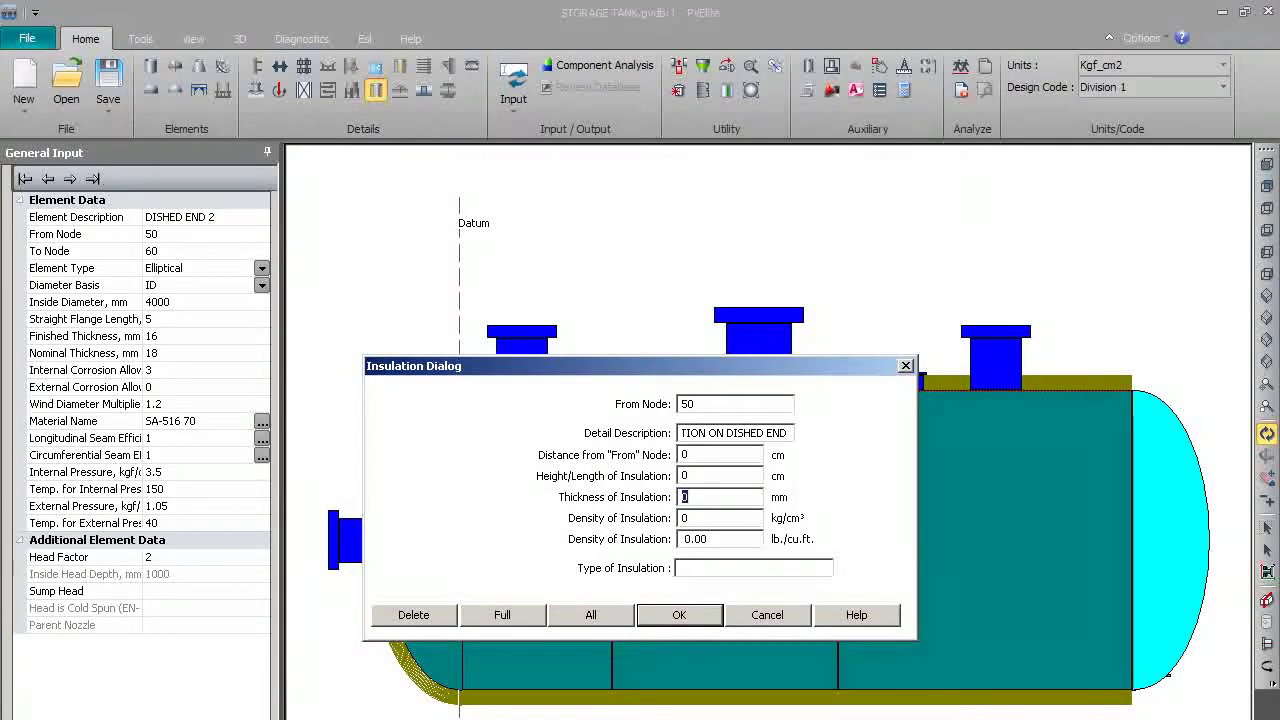
pyautogui.write('200')
pyautogui.press('Tab')
pyautogui.write('128')
pyautogui.press('Tab')
pyautogui.press('Tab')
pyautogui.press('Tab')
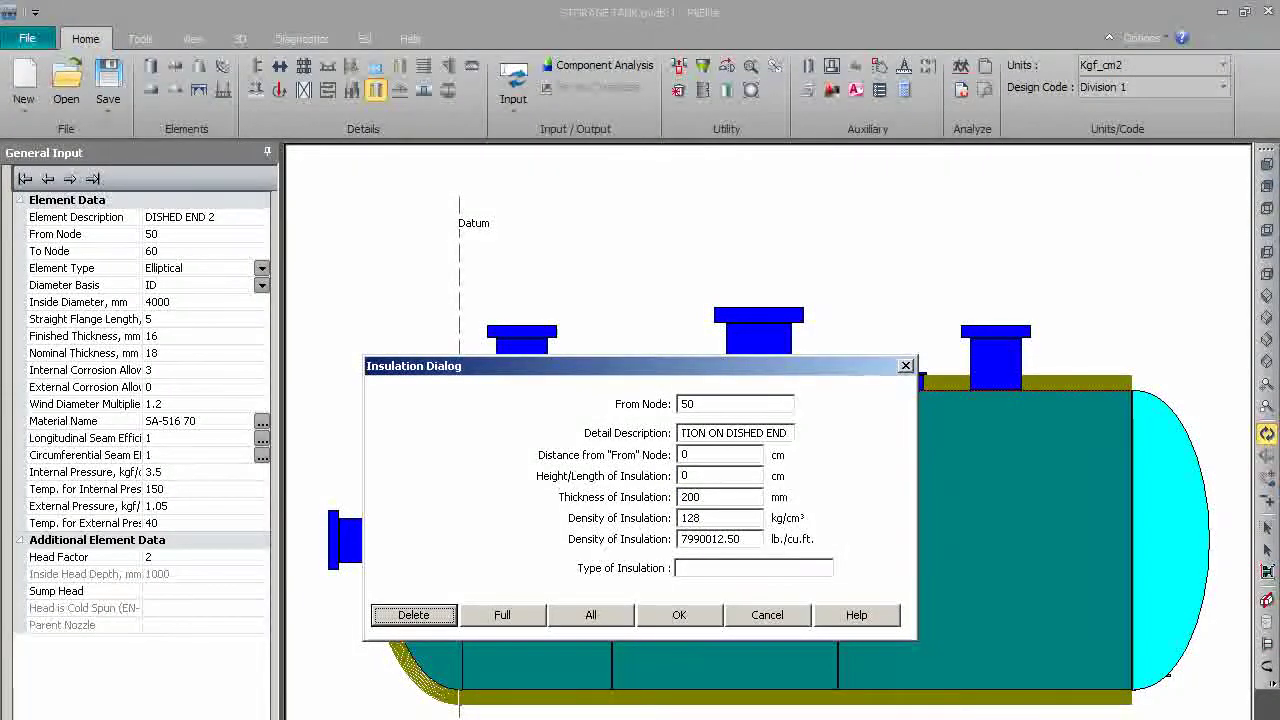
# Set the type to MINERAL WOOL over the whole 105 cm head and save the entry.
pyautogui.click(752, 570)
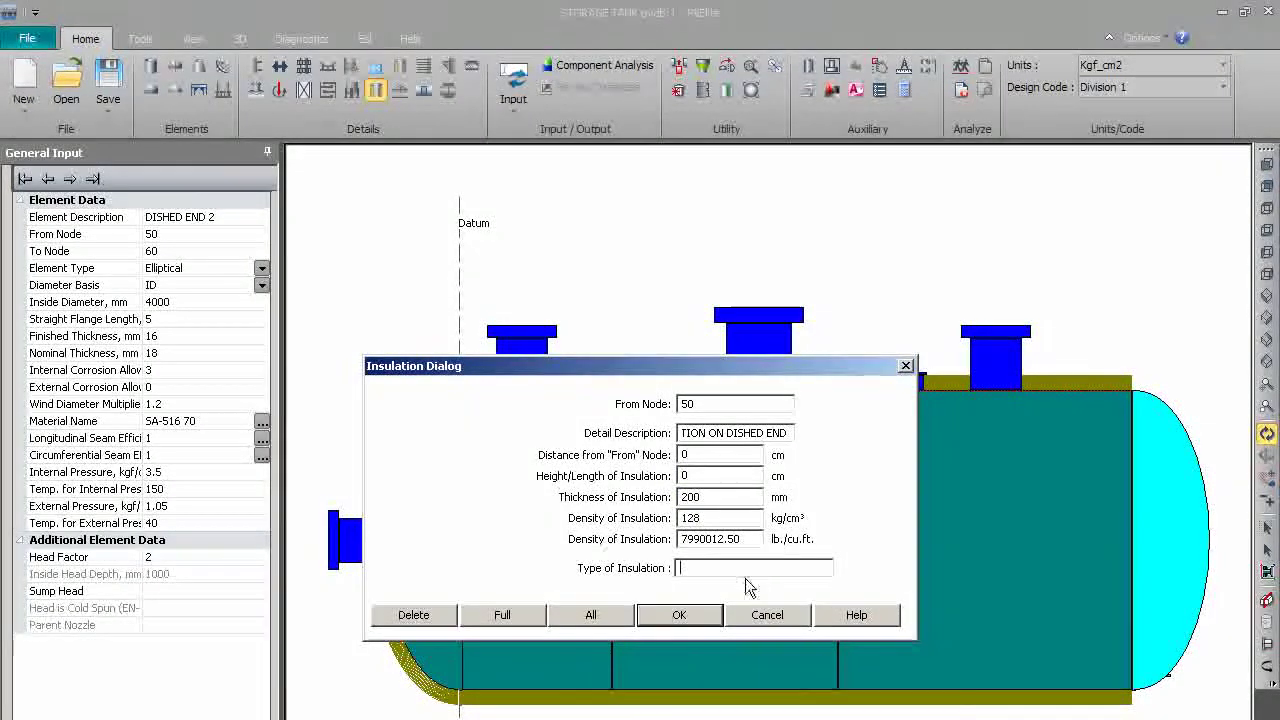
pyautogui.write('MINERAL WOOL')
pyautogui.press('Tab')
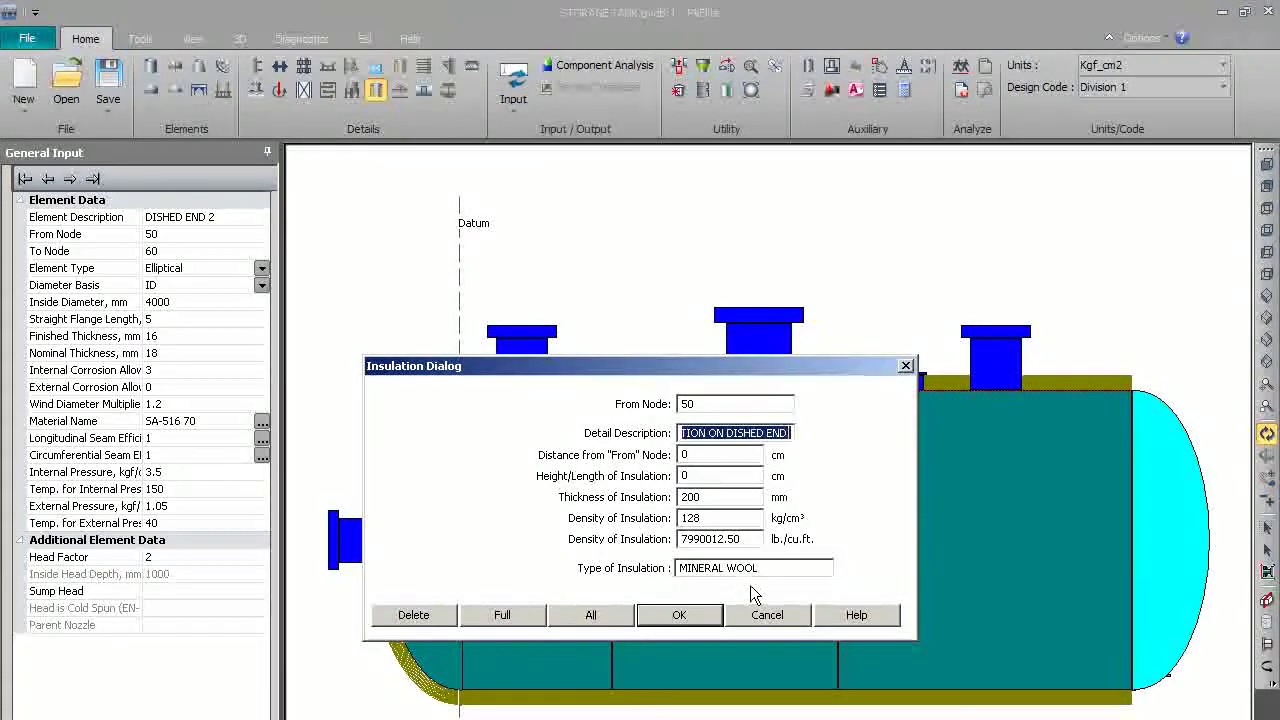
pyautogui.click(518, 614)
pyautogui.click(679, 615)
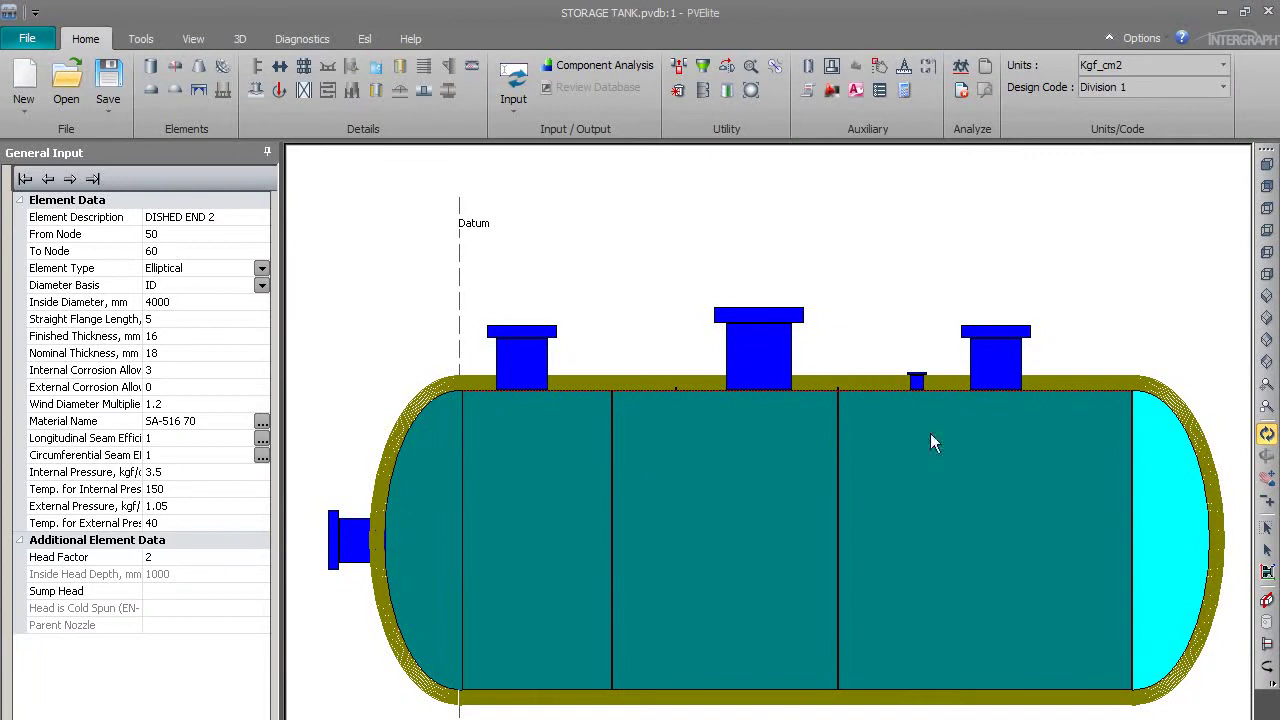
# Add the lining 'INSULATION CLADDING ON DISHED END' to the right head, 1 mm thick, density 1100.
pyautogui.click(409, 69)
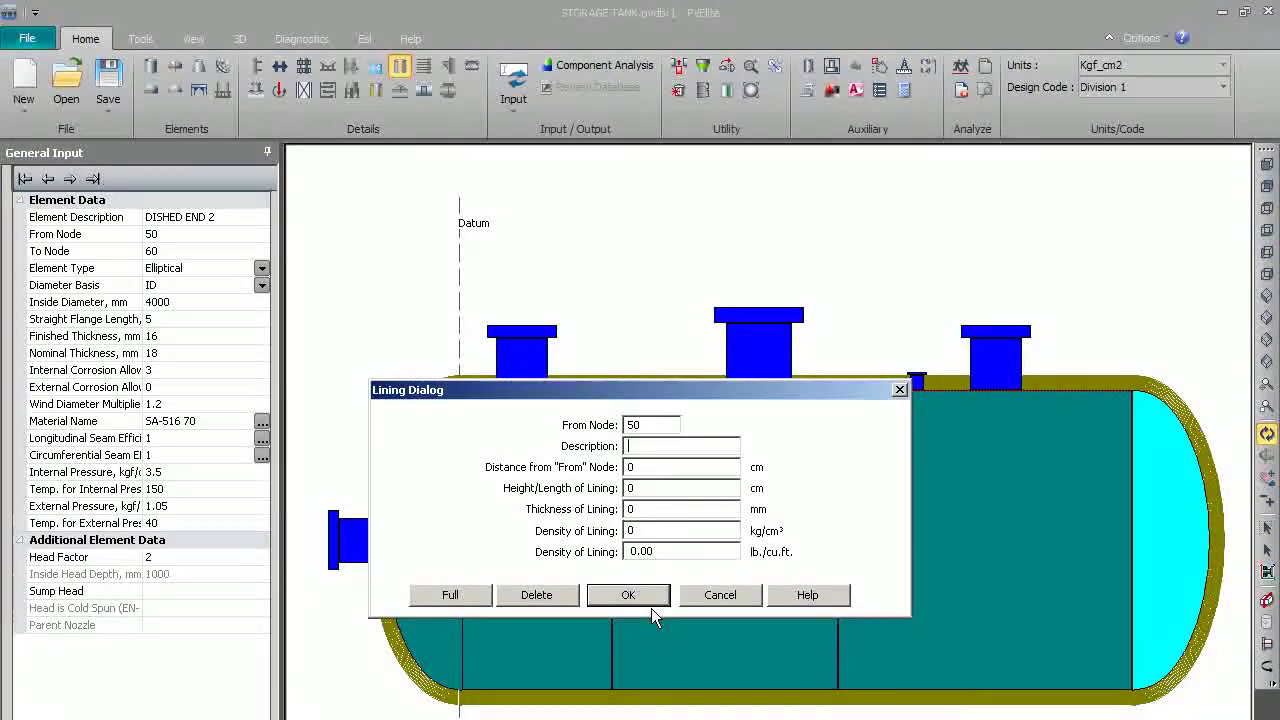
pyautogui.write('INSULAT')
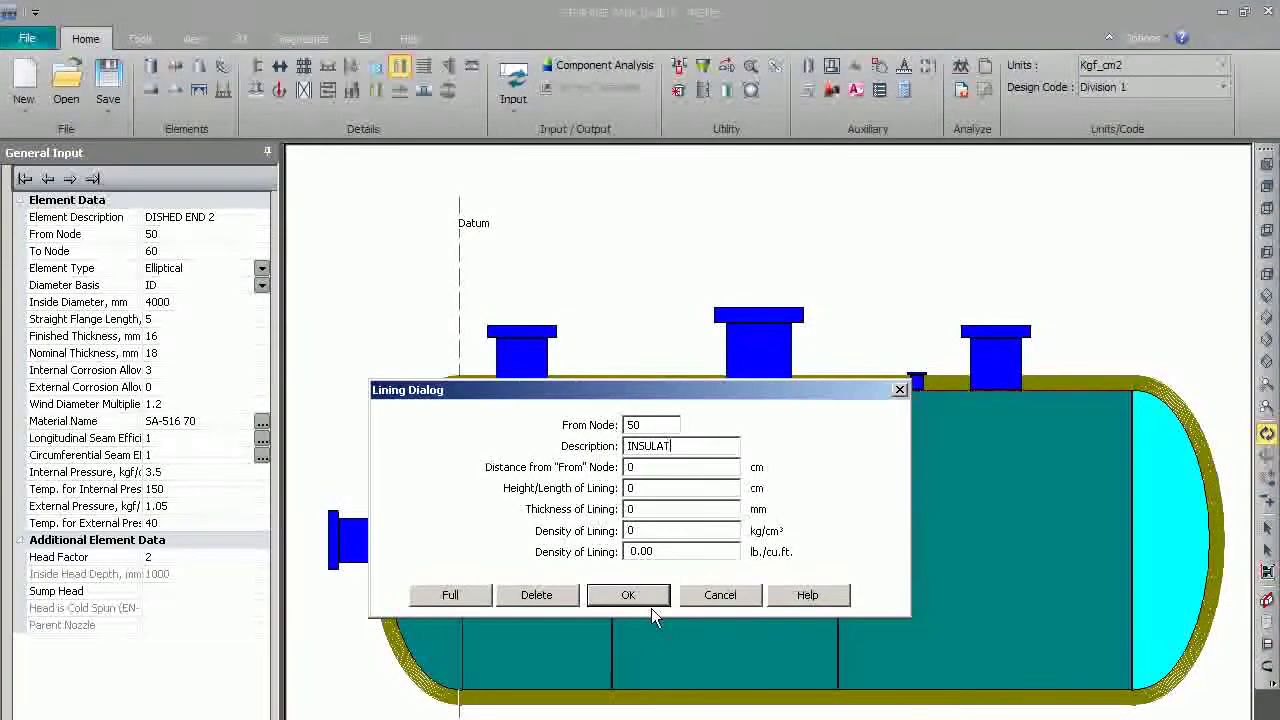
pyautogui.write('ION CLA')
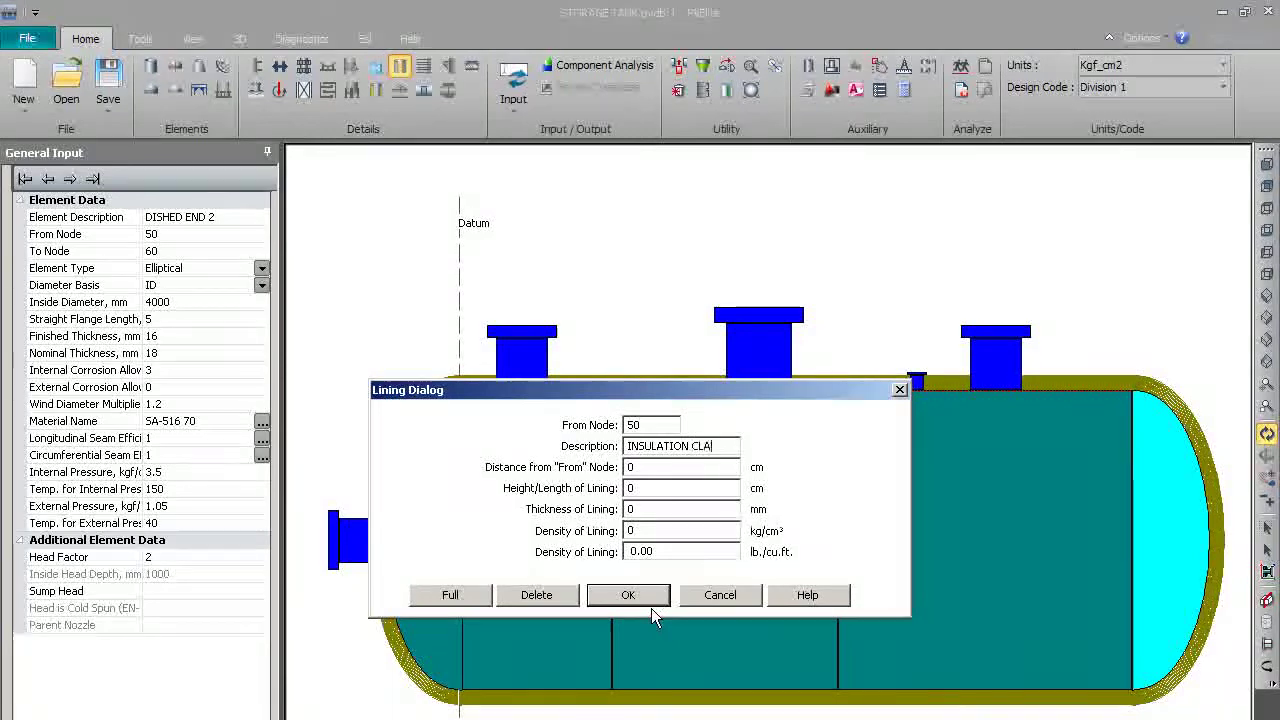
pyautogui.write('DDING')
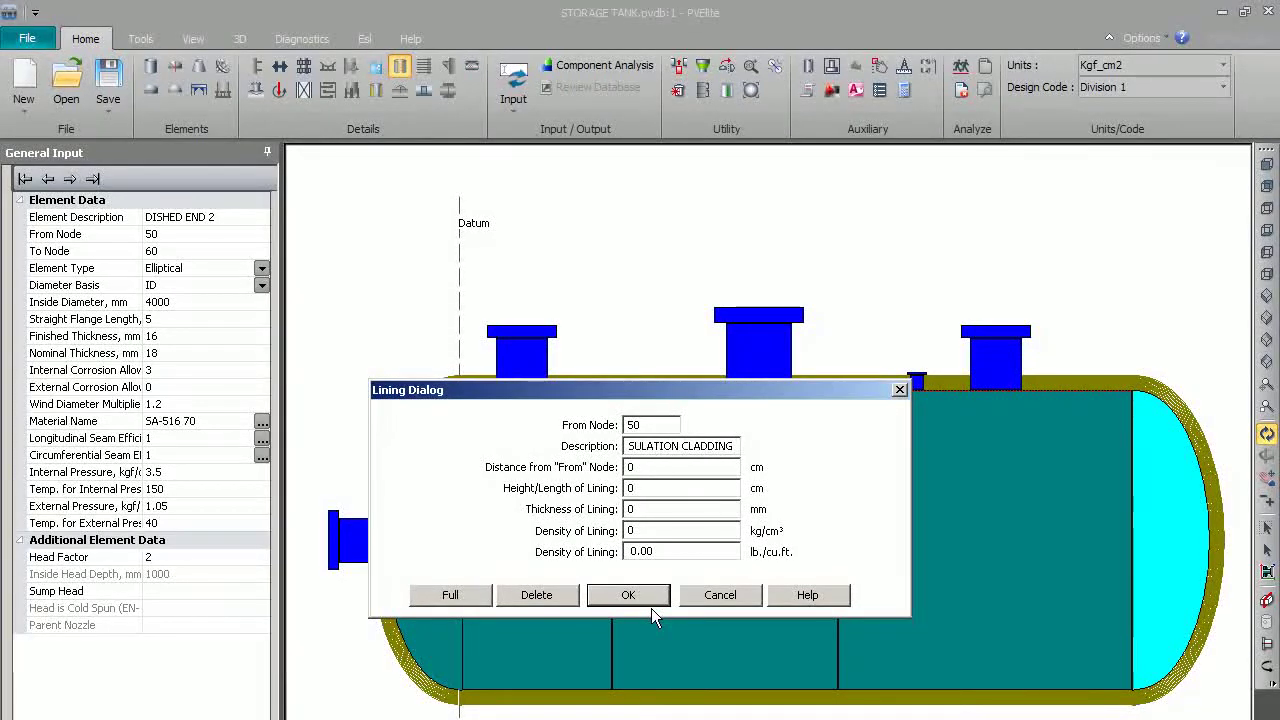
pyautogui.write(' ON DIS')
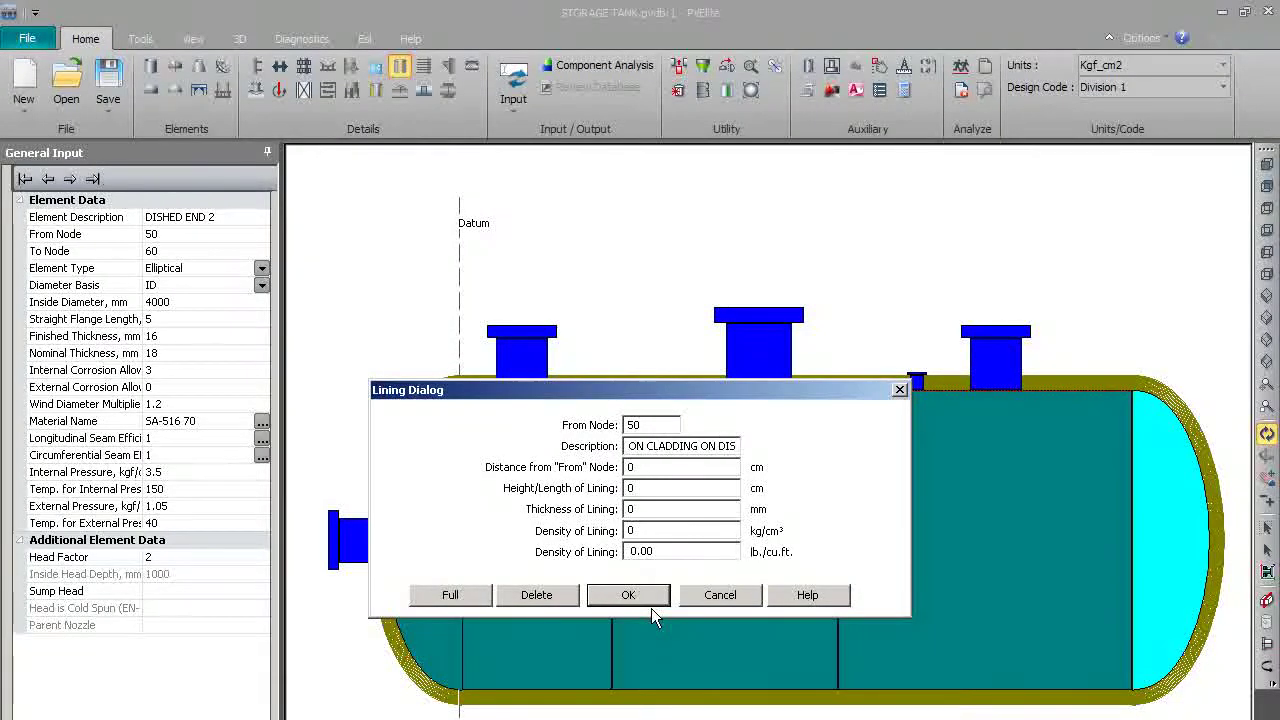
pyautogui.write('HED END')
pyautogui.press('Tab')
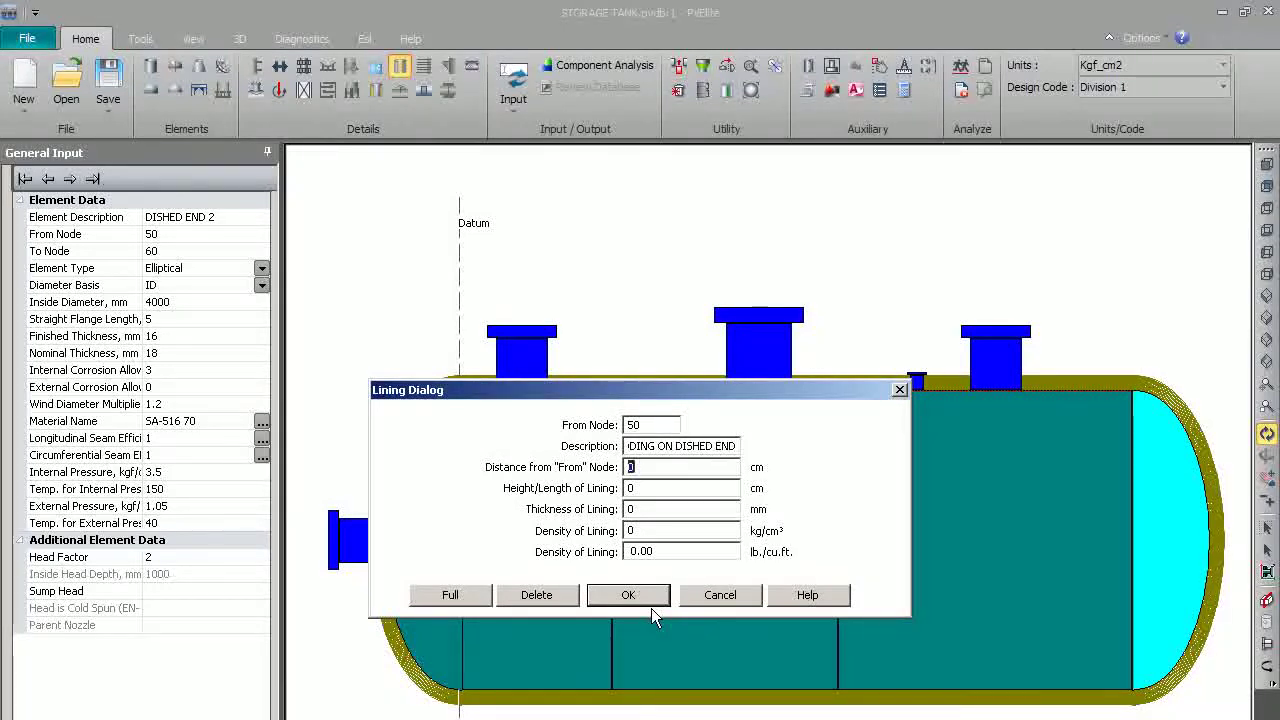
pyautogui.press('Tab')
pyautogui.press('Tab')
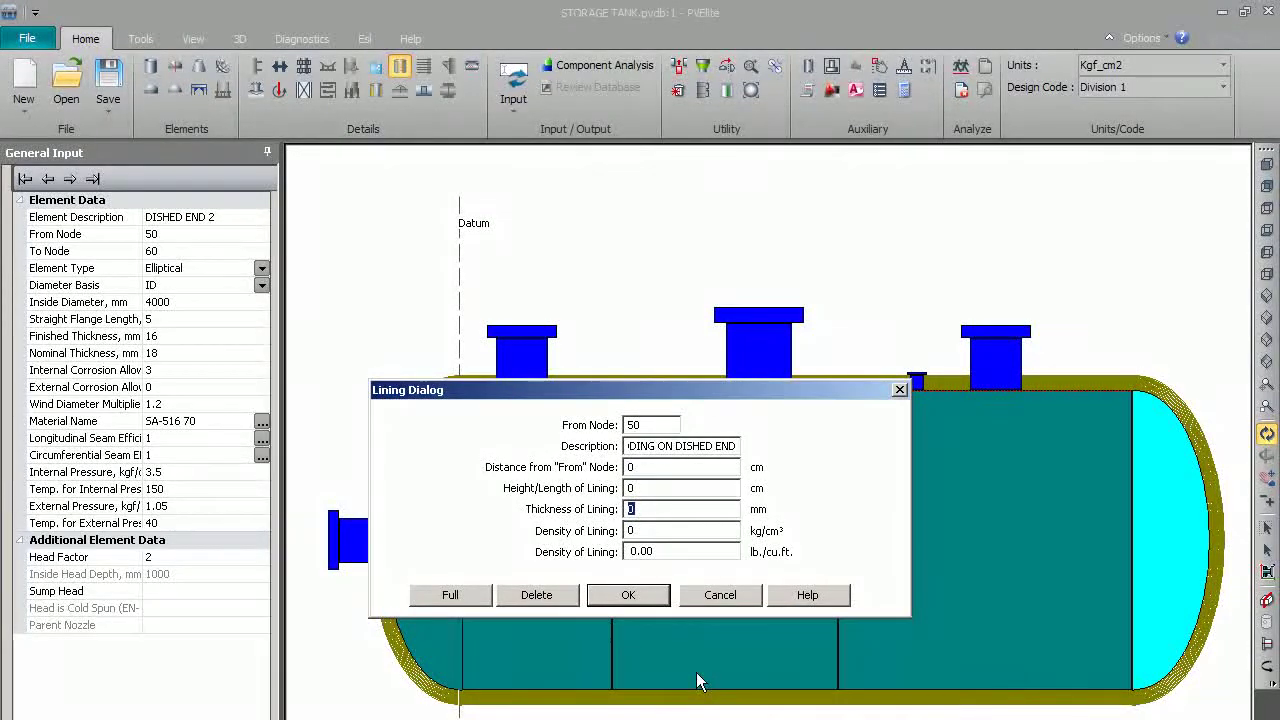
pyautogui.write('0')
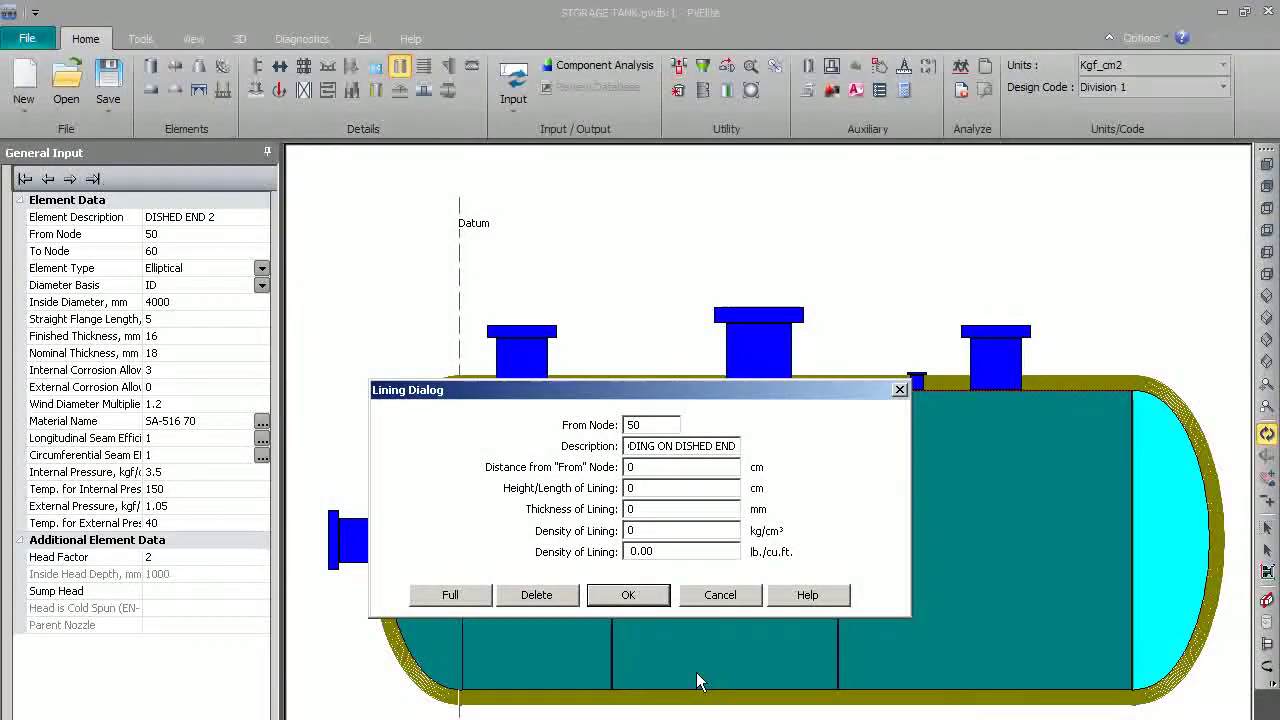
pyautogui.write('.00')
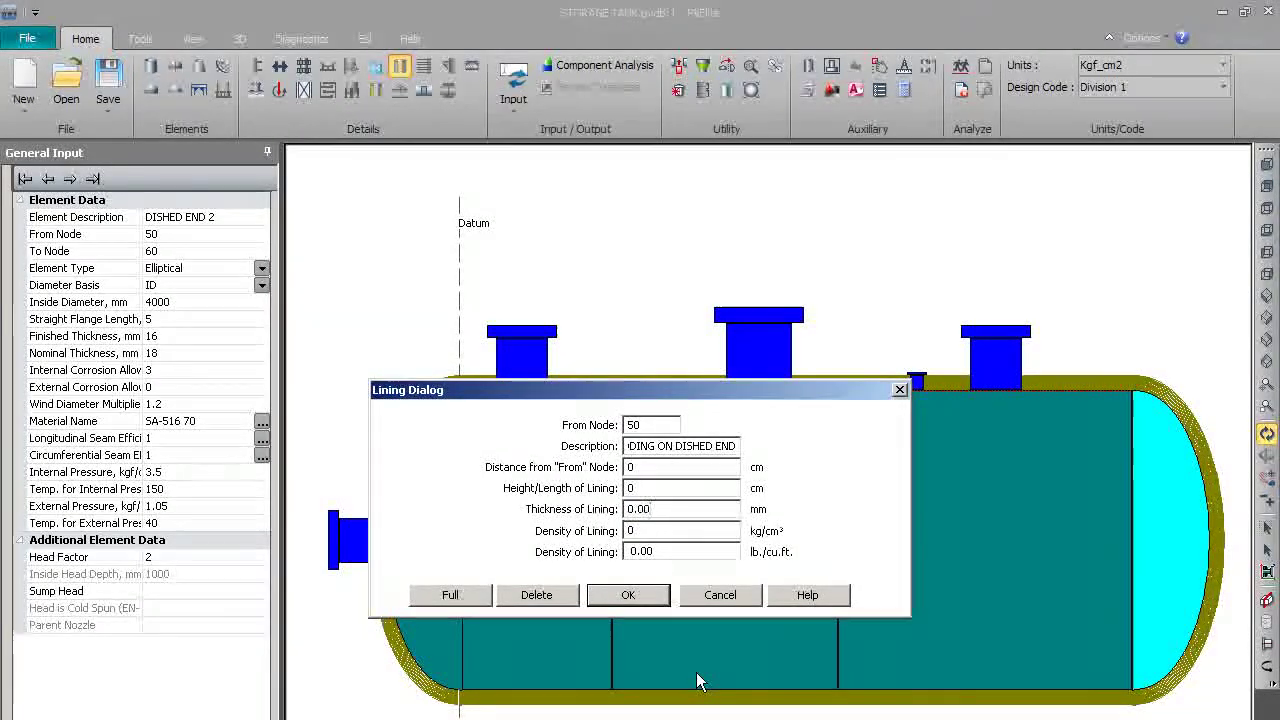
pyautogui.write('1')
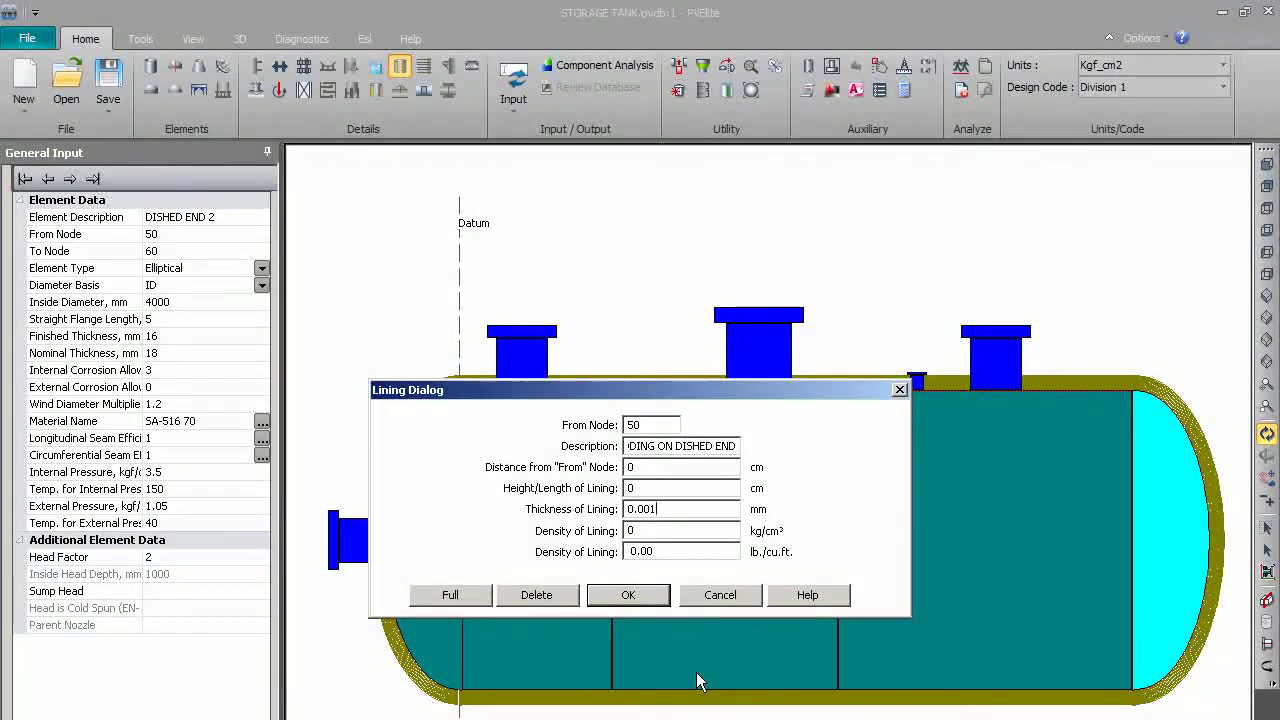
pyautogui.press('BackSpace')
pyautogui.press('BackSpace')
pyautogui.press('BackSpace')
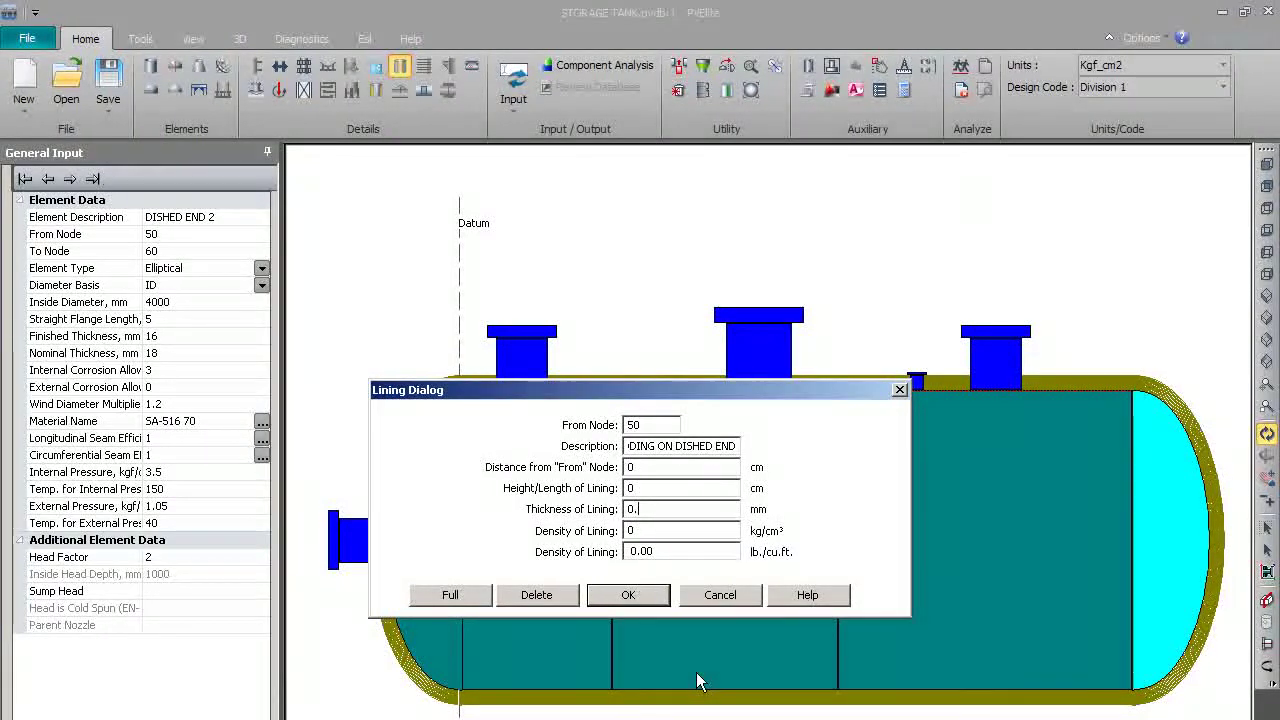
pyautogui.press('BackSpace')
pyautogui.press('BackSpace')
pyautogui.write('1')
pyautogui.press('Tab')
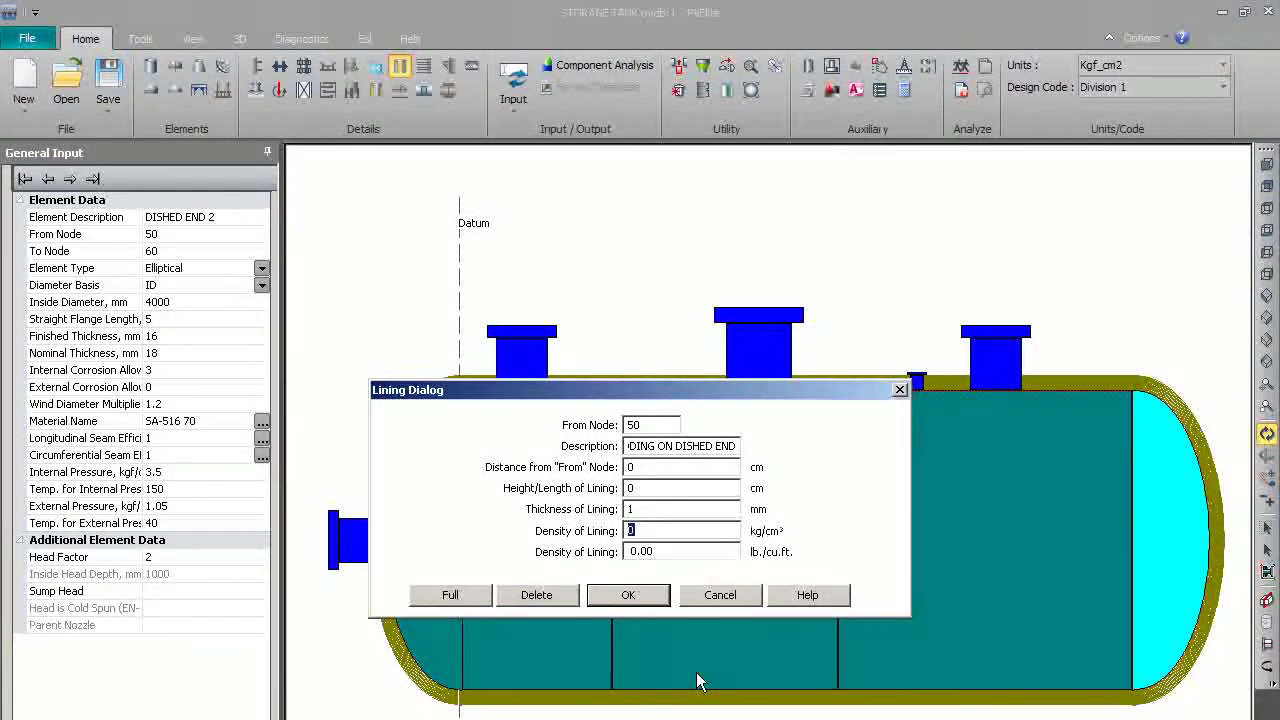
pyautogui.write('1100')
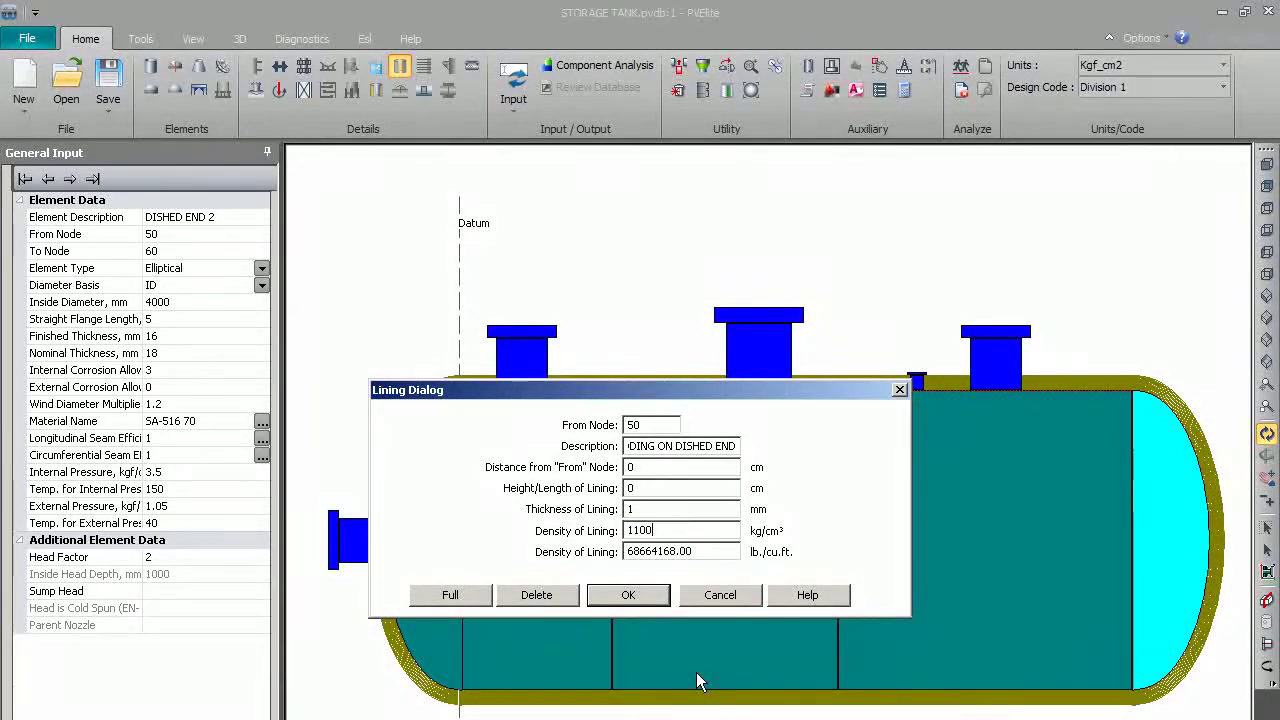
pyautogui.press('Tab')
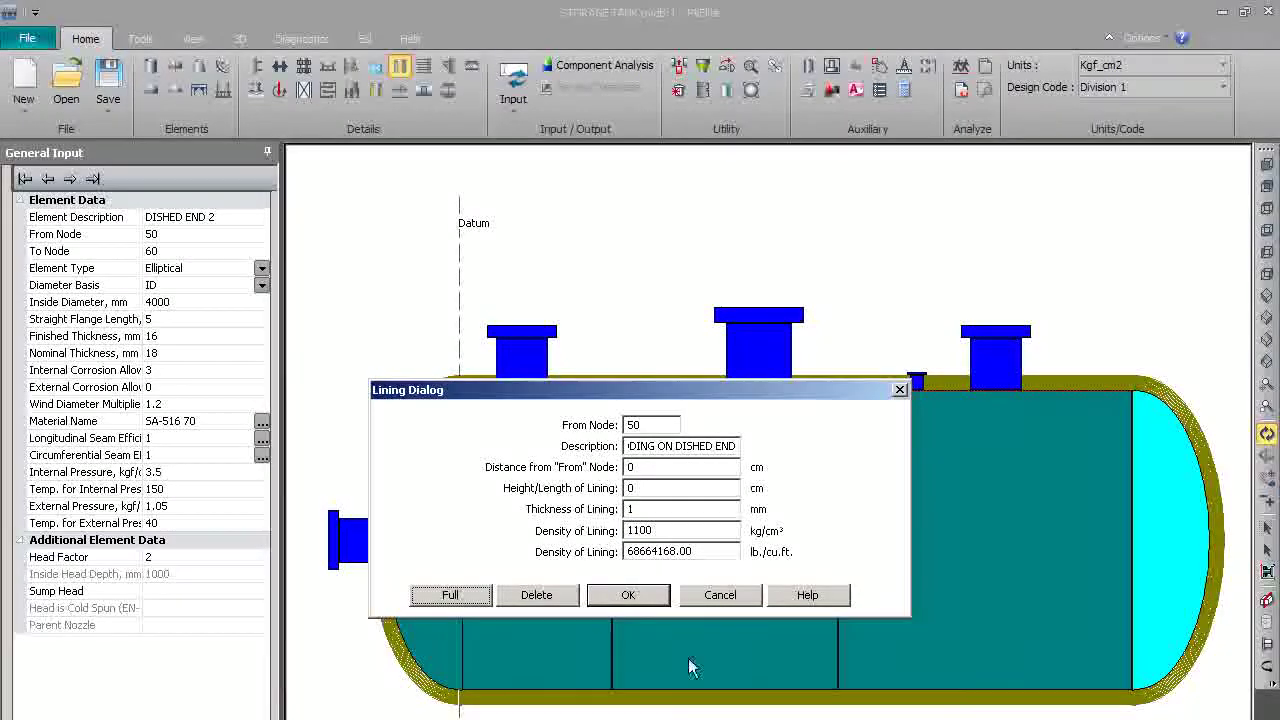
pyautogui.click(608, 595)
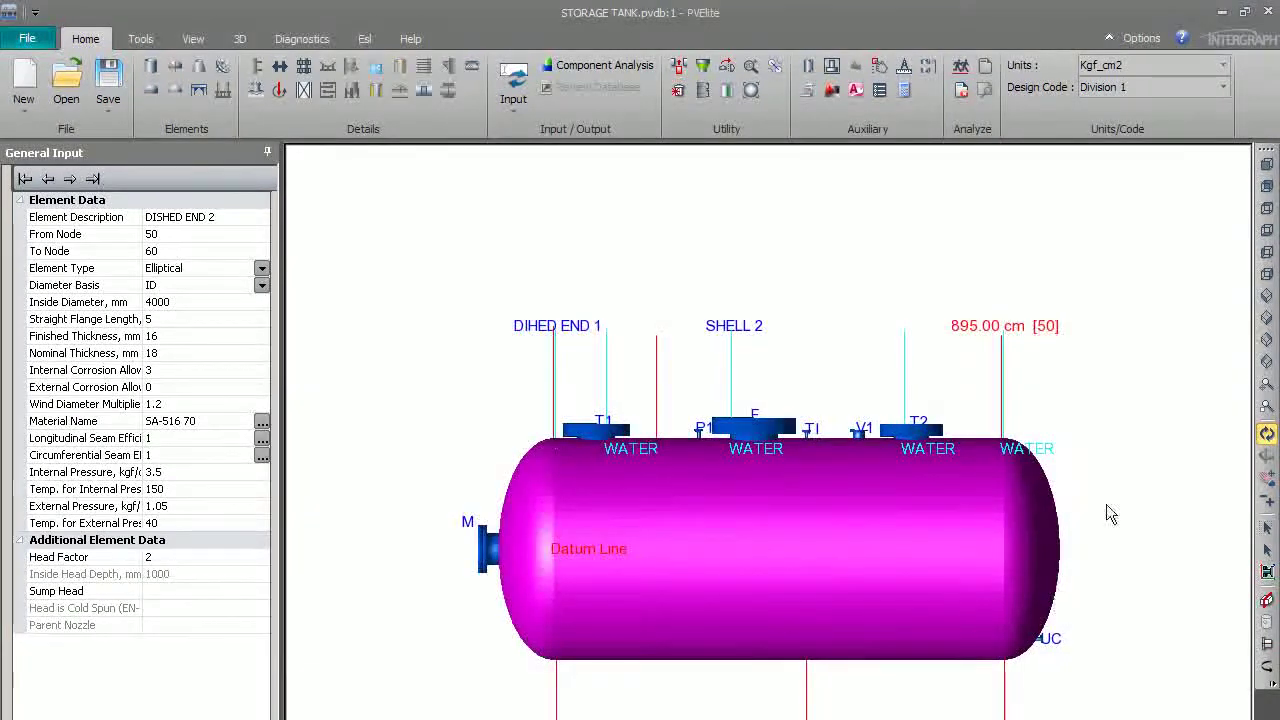
pyautogui.moveTo(1003, 552); pyautogui.dragTo(988, 525)
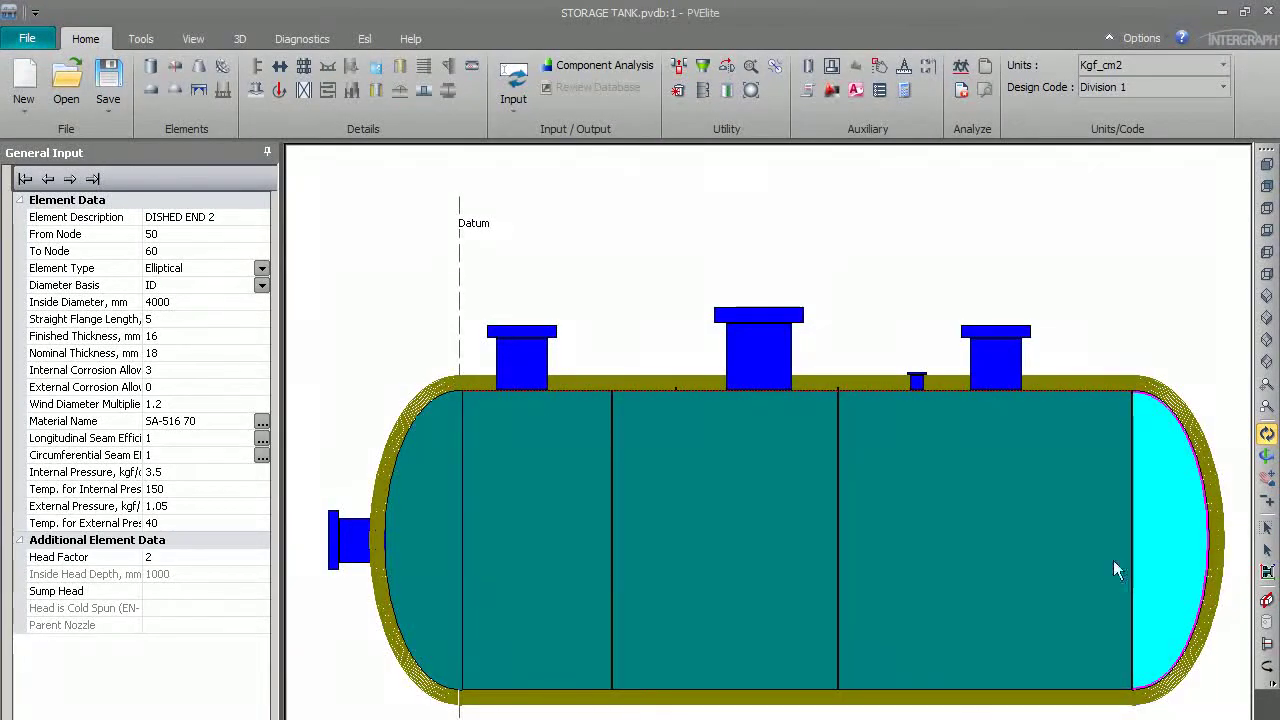
# Give SHELL 3 an 'INSULATION CLADDING ON SHELL' lining, 1 mm thick, density 1100, over 390 cm.
pyautogui.click(1087, 545)
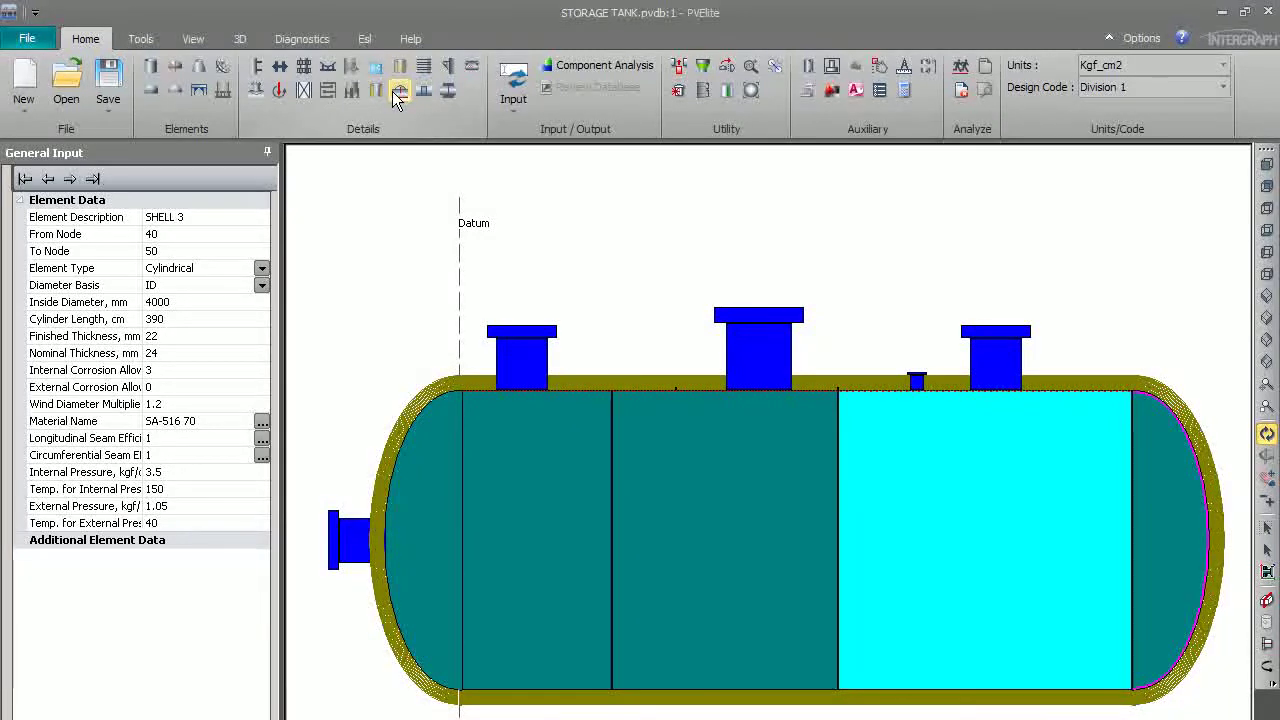
pyautogui.click(399, 66)
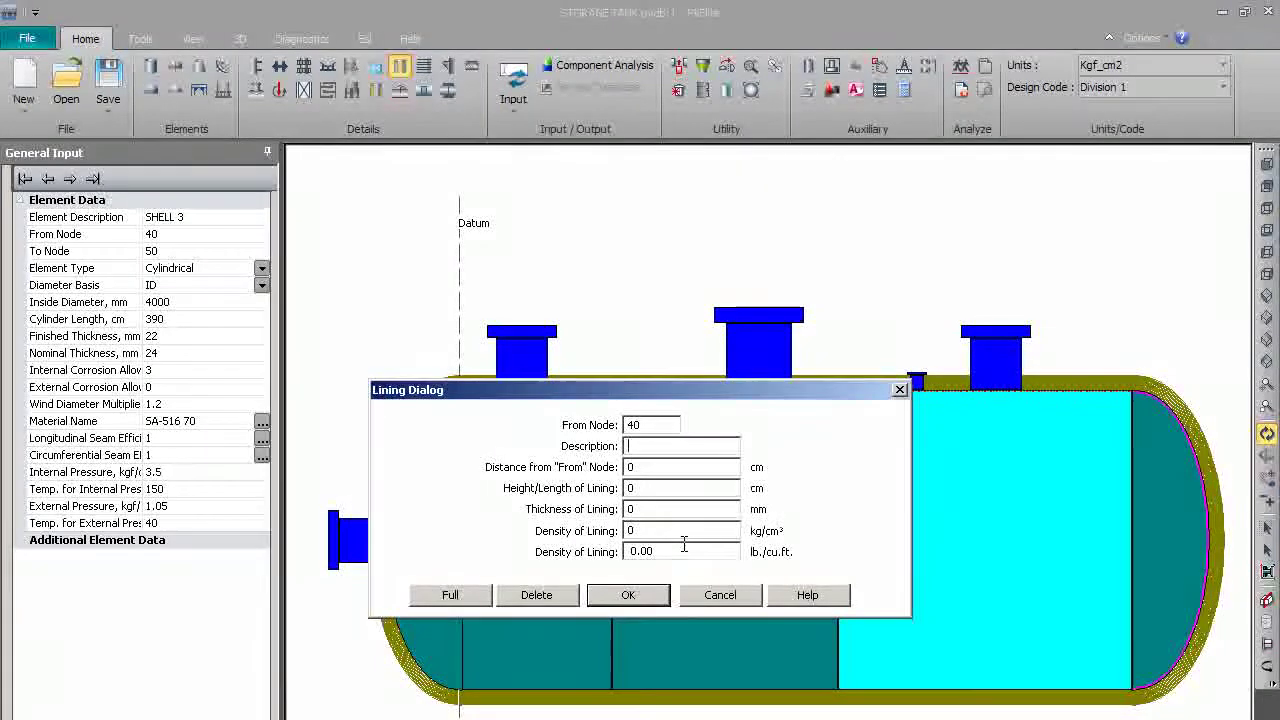
pyautogui.write('INSU')
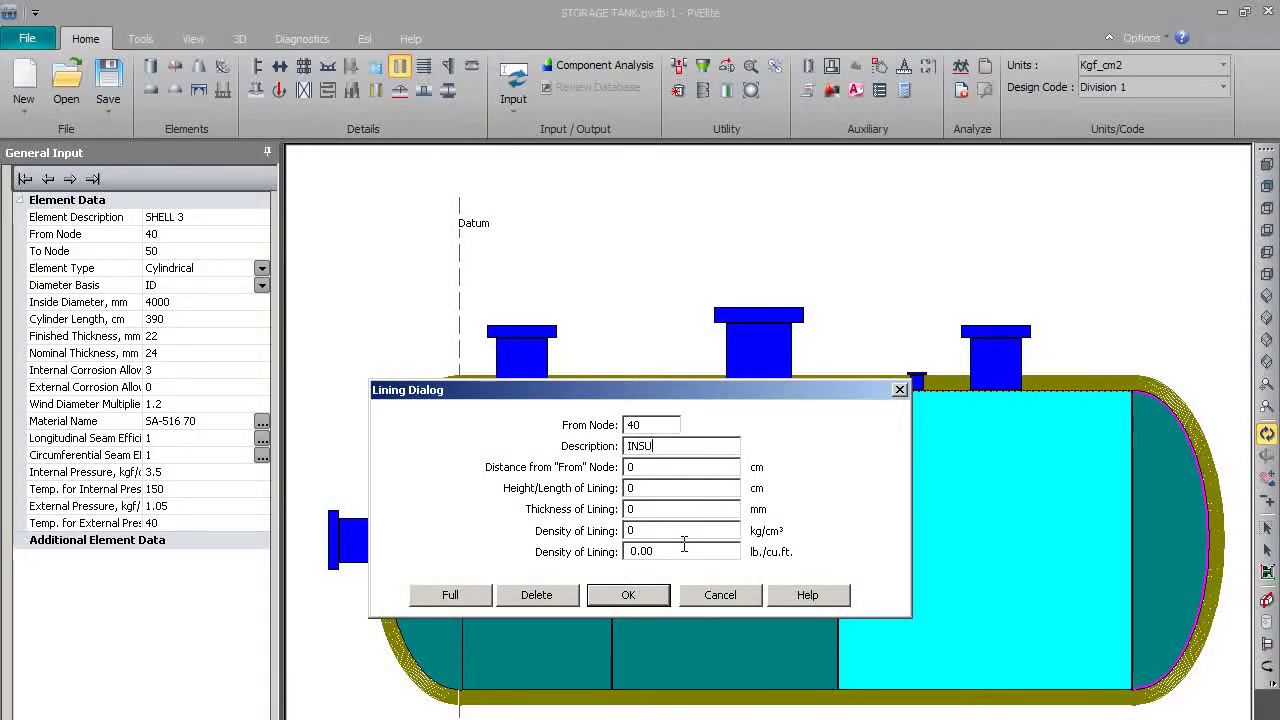
pyautogui.write('LATION CL')
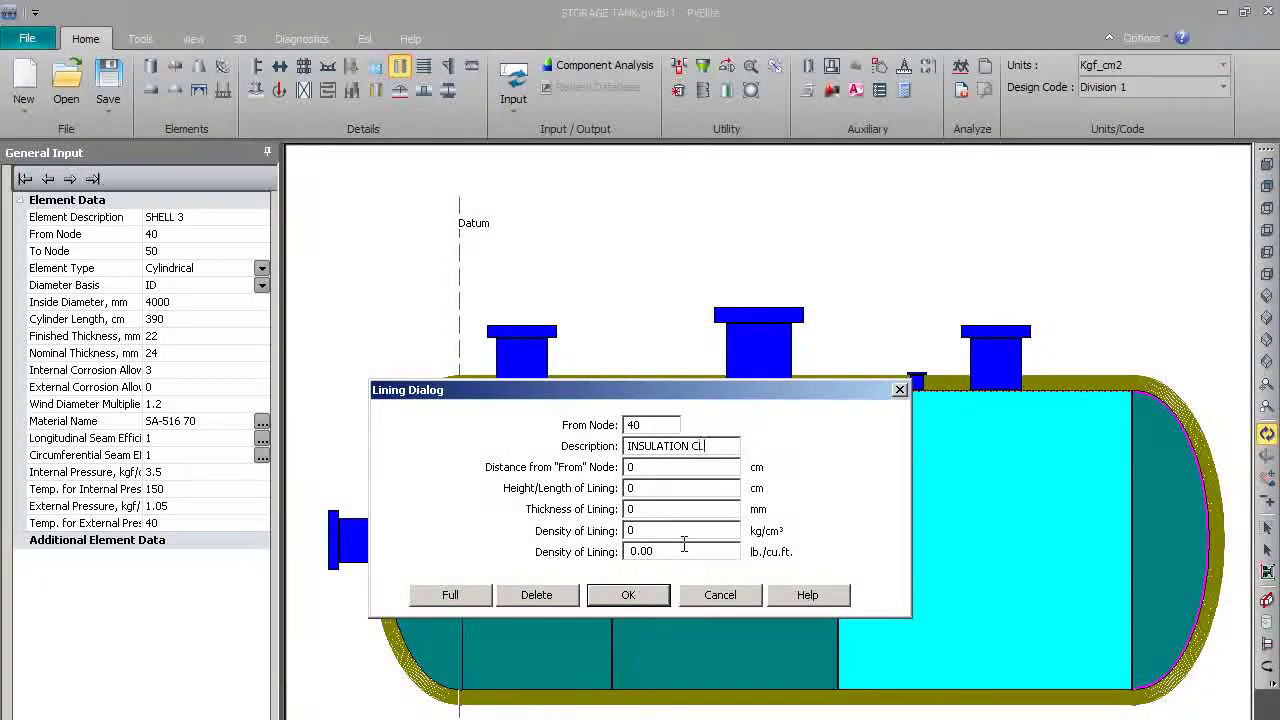
pyautogui.write('ADDING ON SHELL')
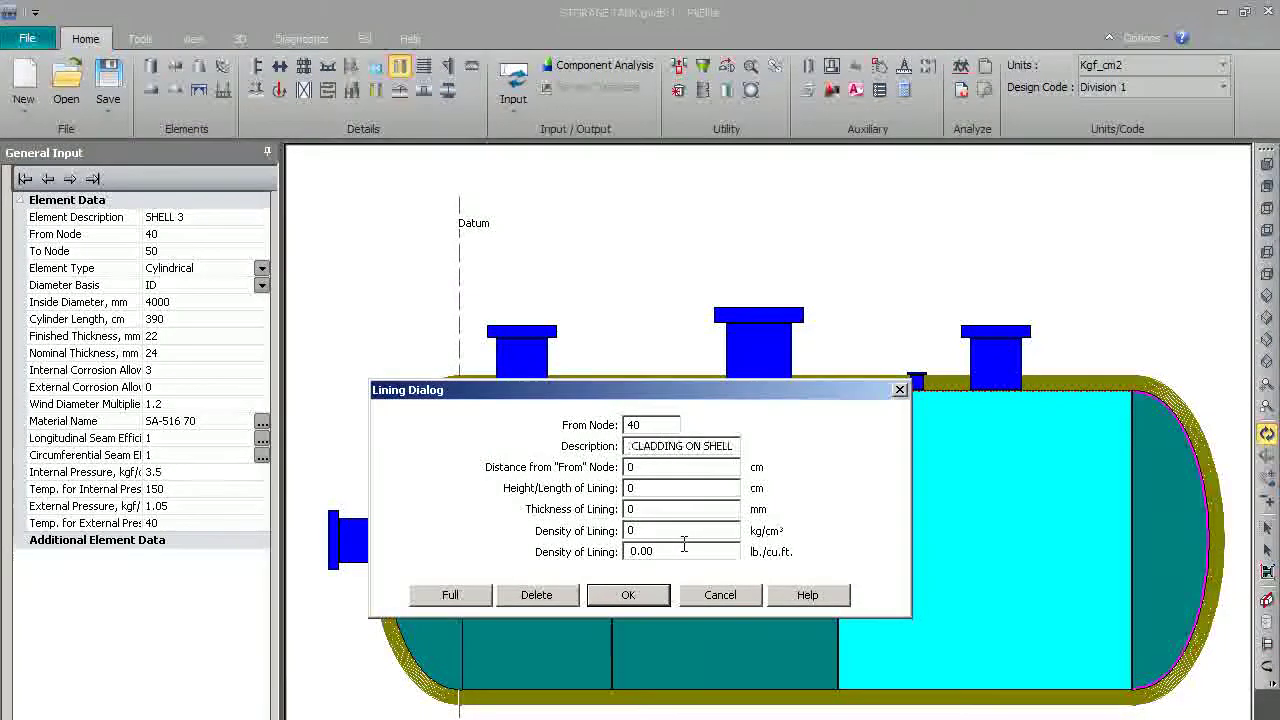
pyautogui.press('Tab')
pyautogui.press('Tab')
pyautogui.press('Tab')
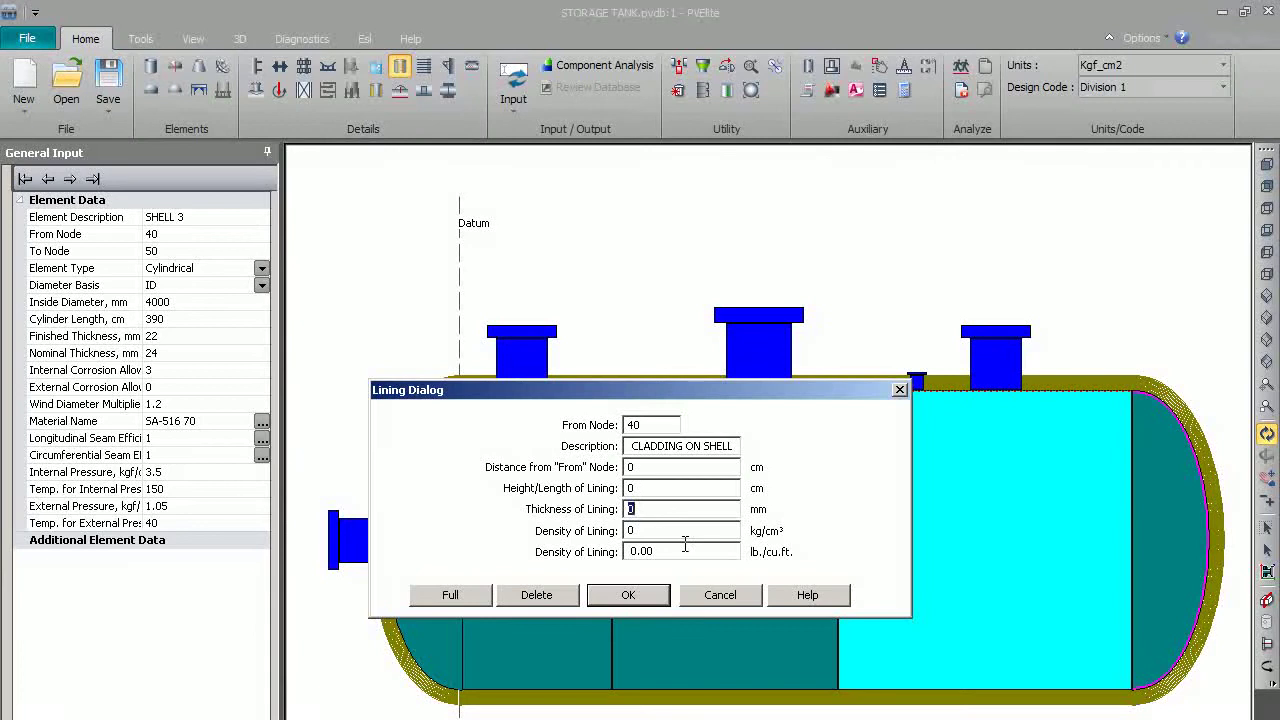
pyautogui.write('1')
pyautogui.press('Tab')
pyautogui.write('1100')
pyautogui.press('Tab')
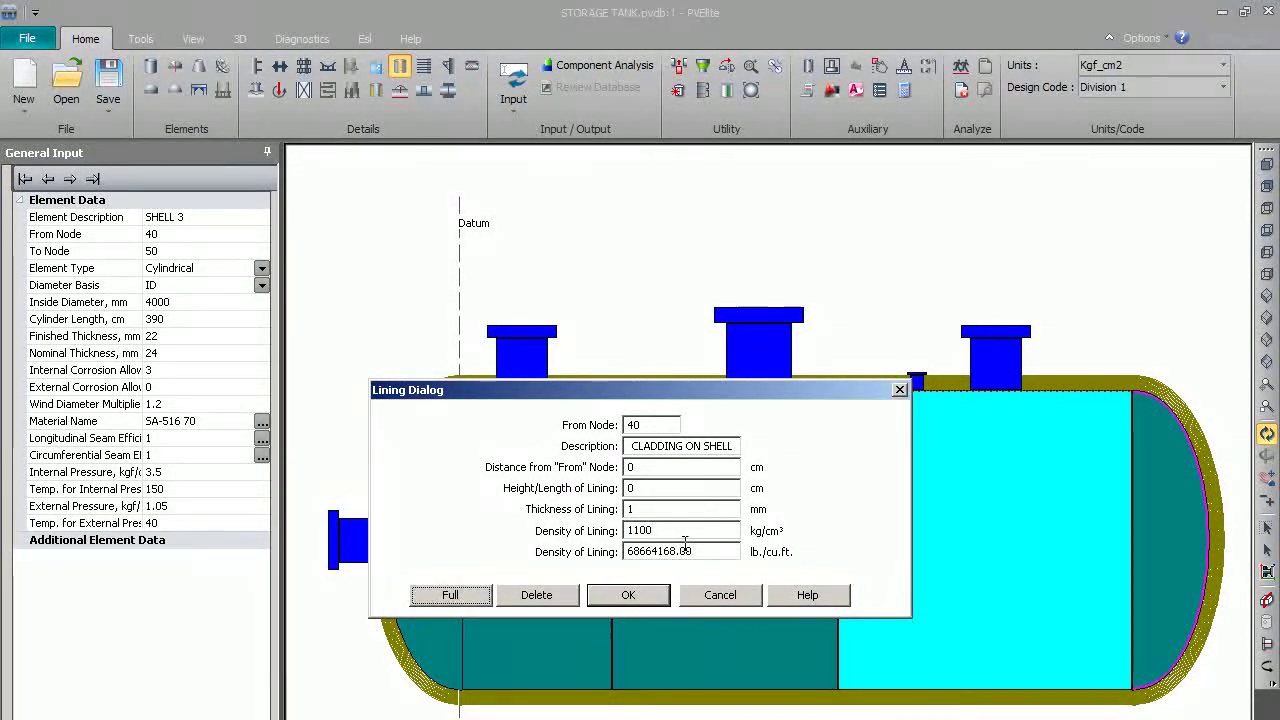
pyautogui.click(450, 595)
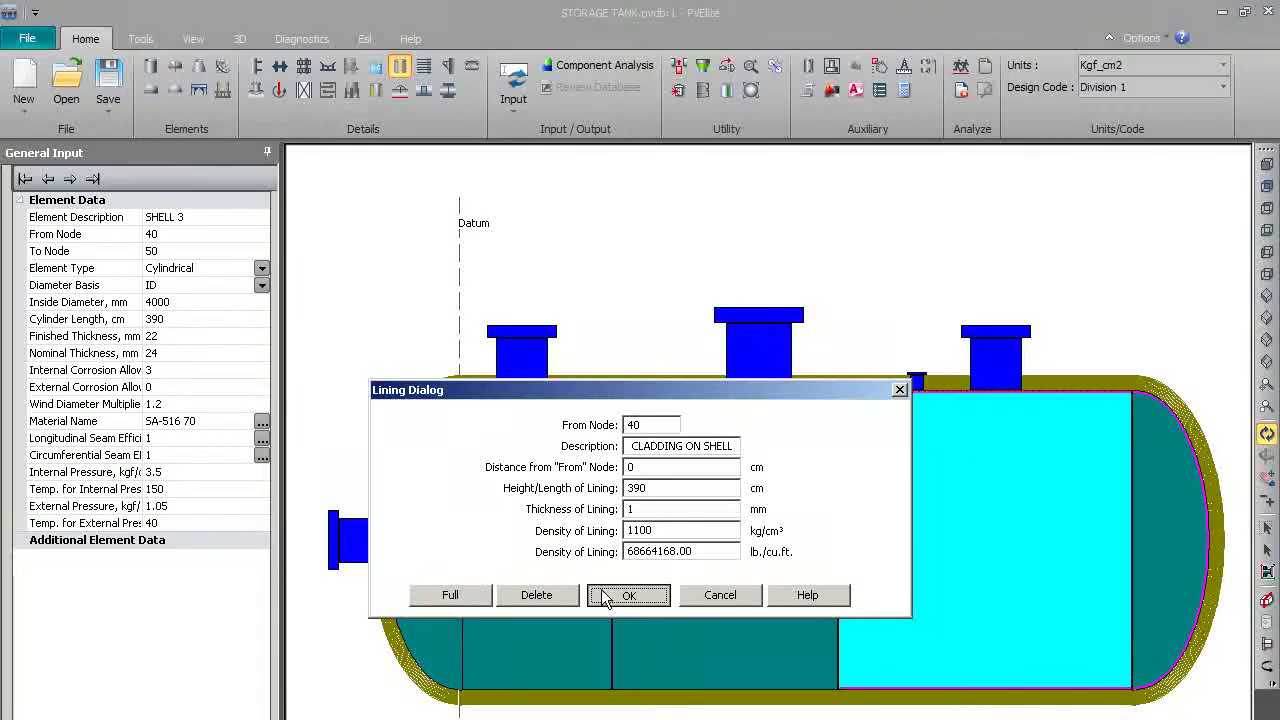
pyautogui.click(604, 590)
# Select the middle shell course, SHELL 2 (nodes 30–40, 300 cm long), in the drawing.
pyautogui.click(655, 558)
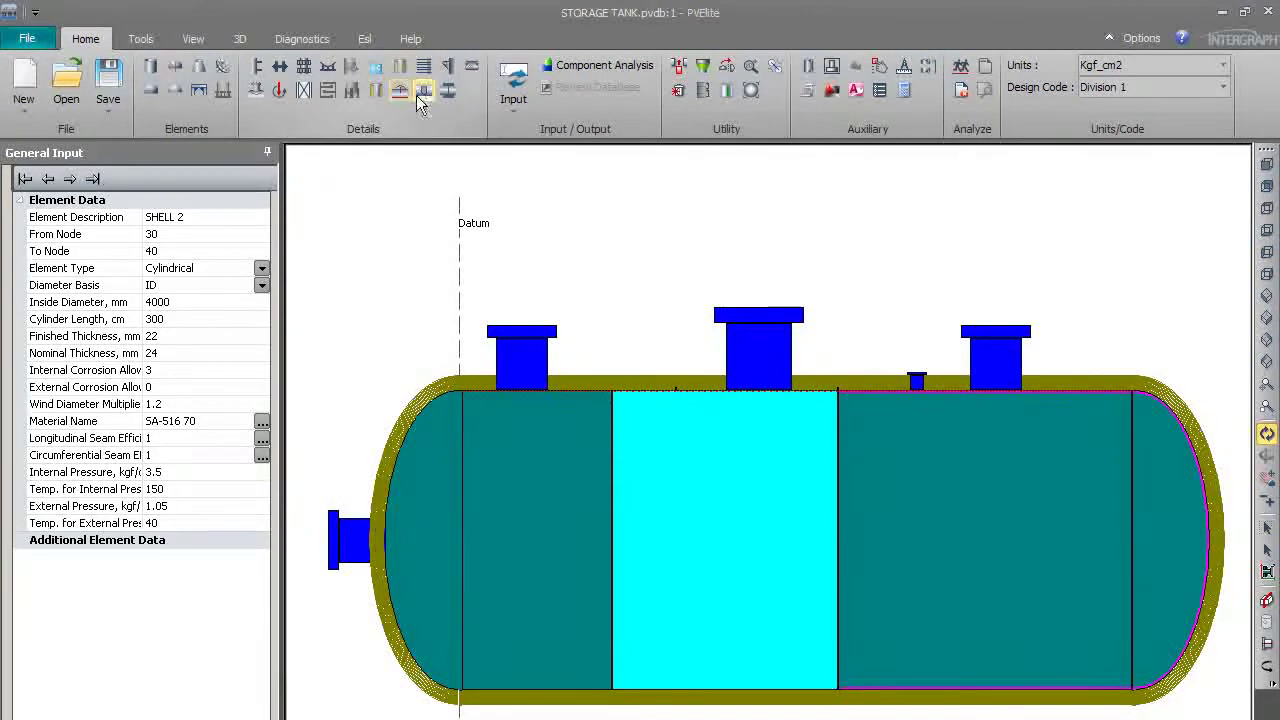
# Give SHELL 2 an 'INSULATION CLADDING ON SHELL 2' lining, 1 mm, density 1100, full 300 cm.
pyautogui.click(399, 66)
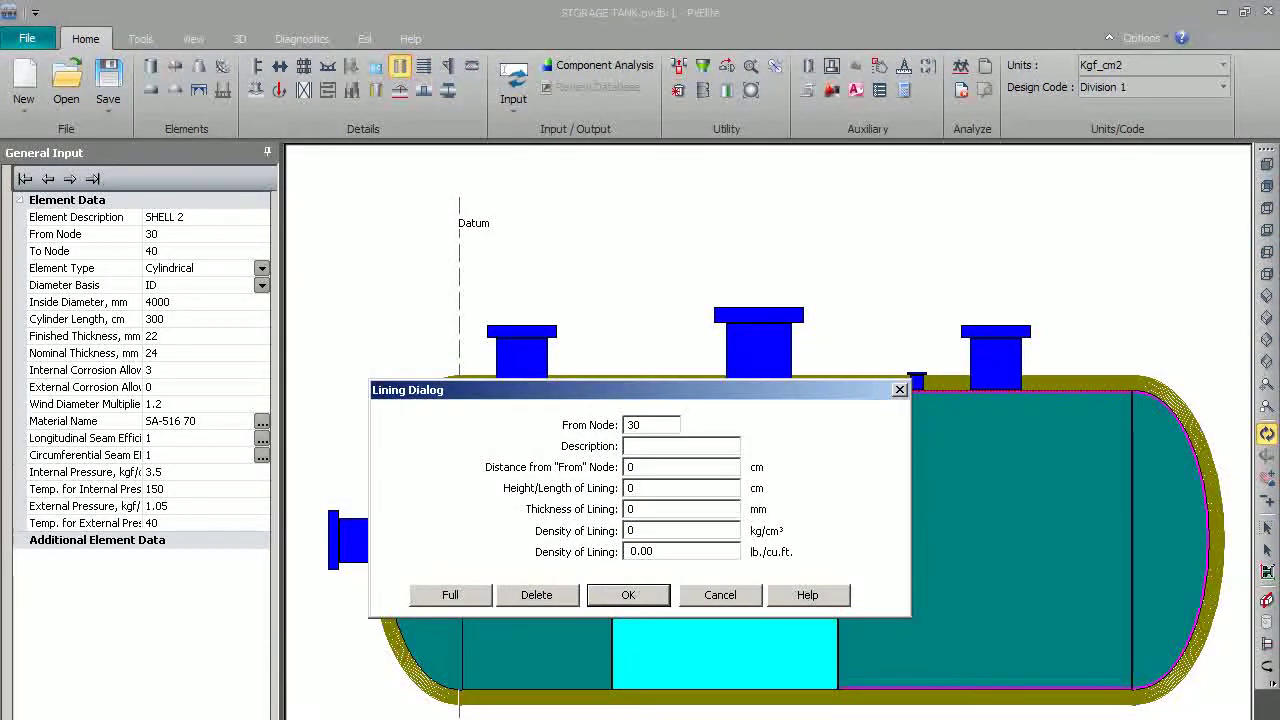
pyautogui.write('INSUL')
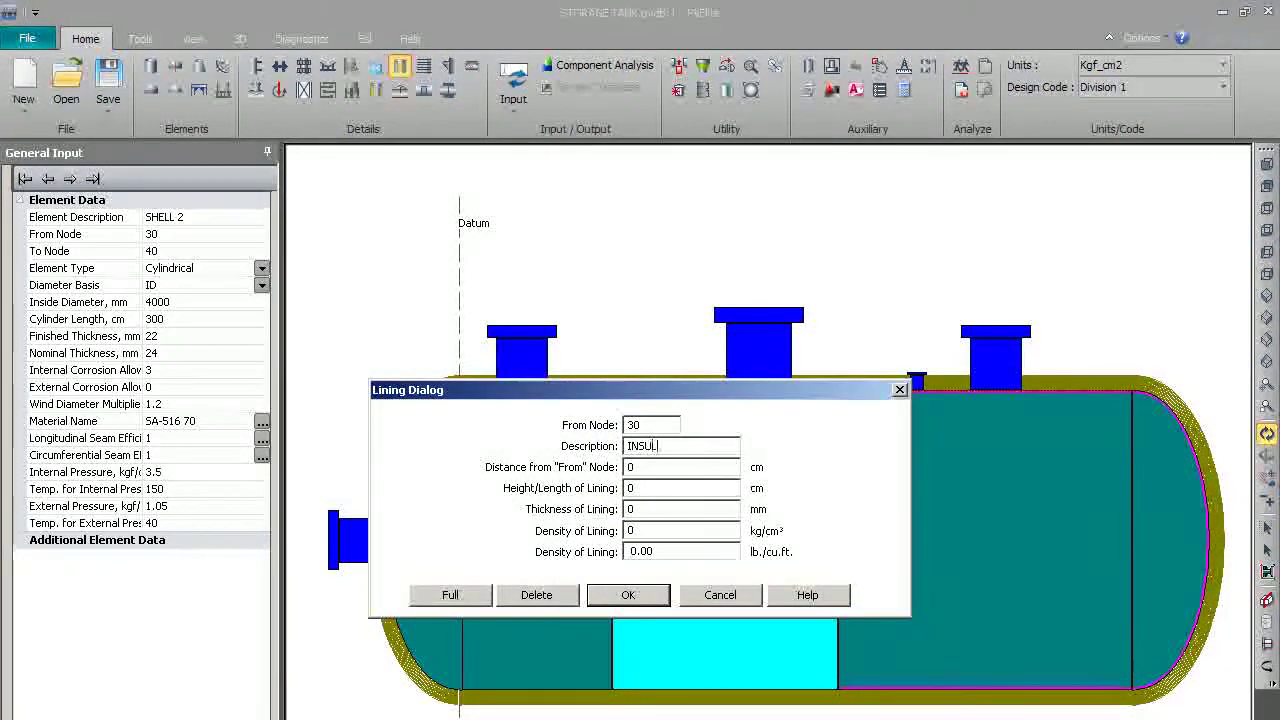
pyautogui.write('ATION CLAD')
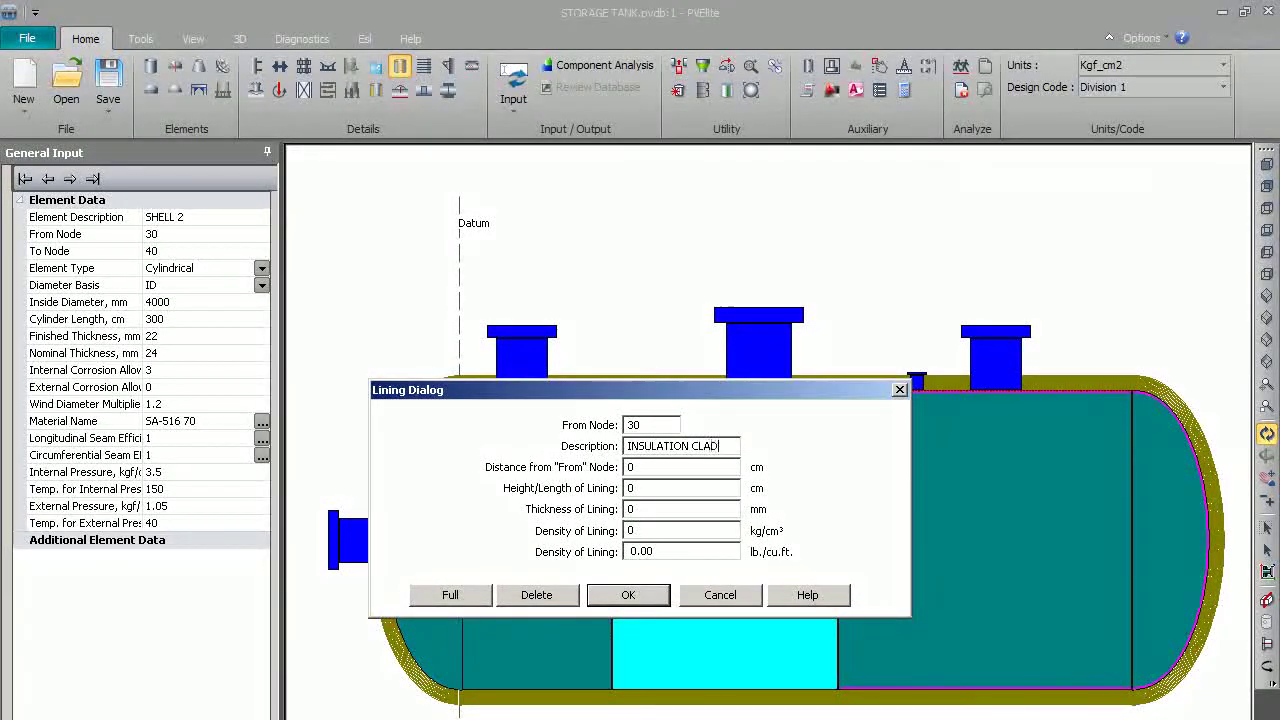
pyautogui.write('DING ON SHELL')
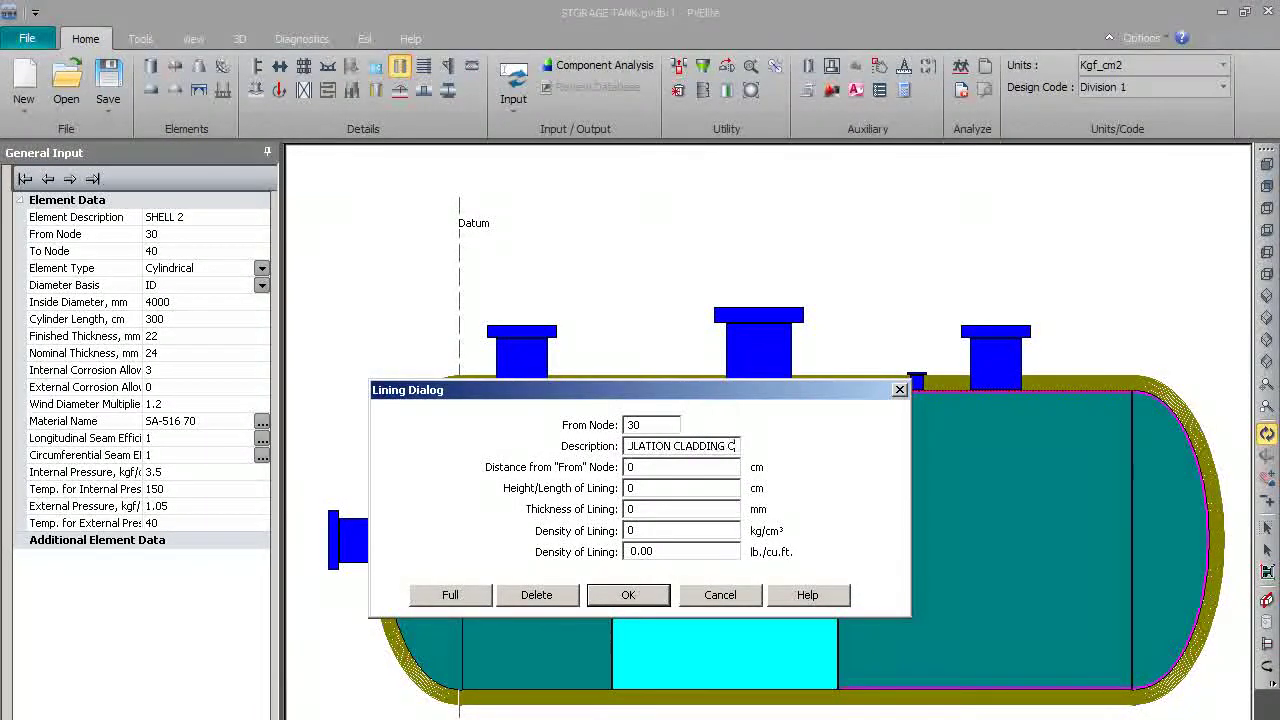
pyautogui.write(' 2')
pyautogui.press('Tab')
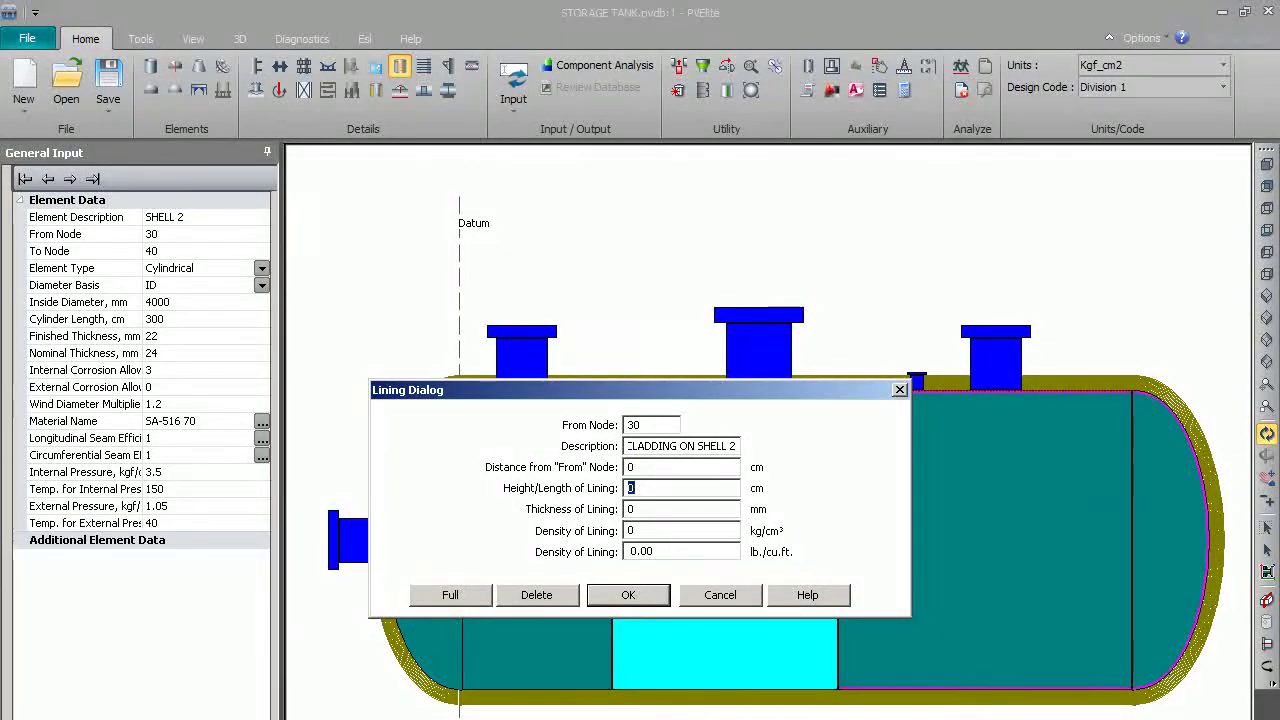
pyautogui.press('Tab')
pyautogui.write('1')
pyautogui.press('Tab')
pyautogui.write('1100')
pyautogui.press('Tab')
pyautogui.press('Tab')
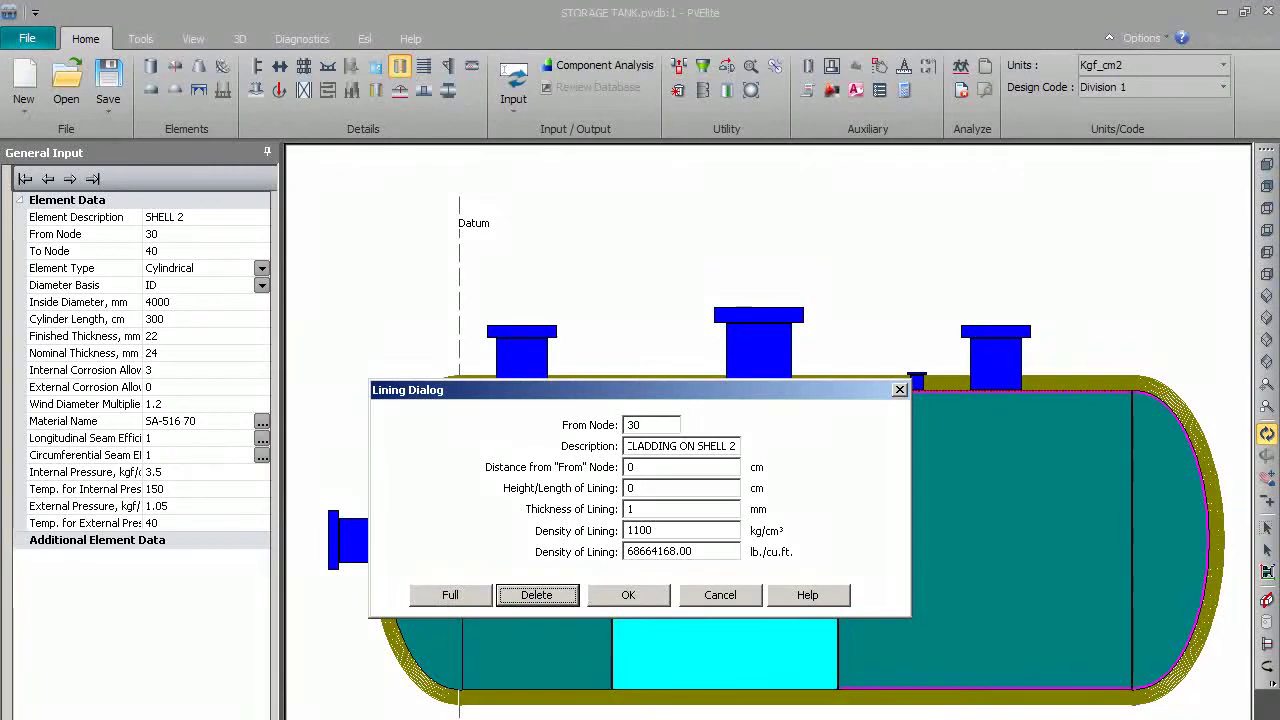
pyautogui.click(445, 596)
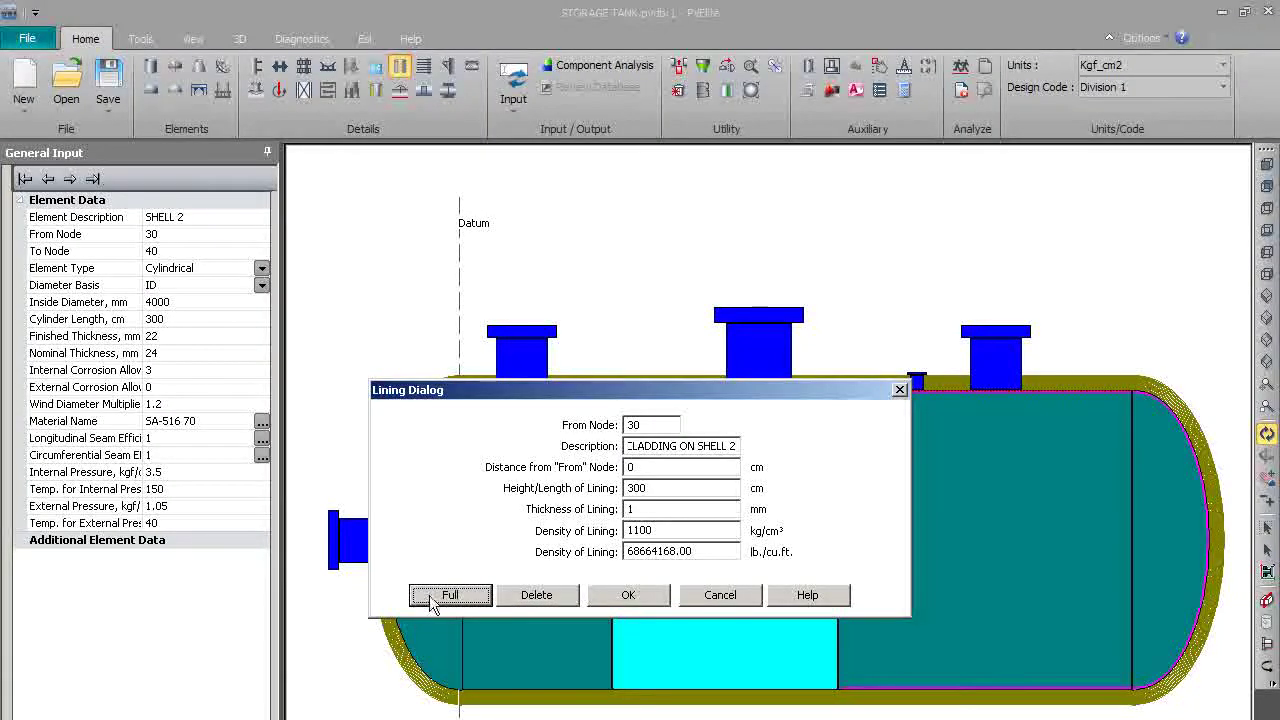
pyautogui.click(640, 596)
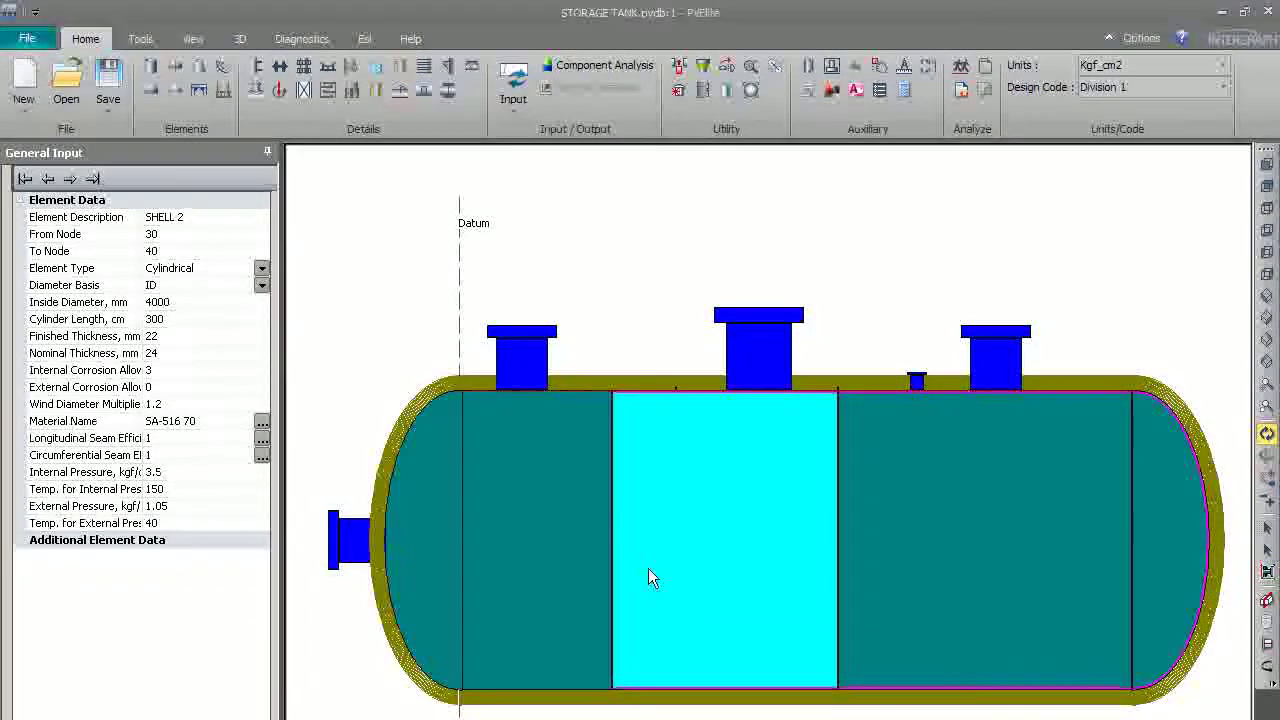
pyautogui.click(565, 512)
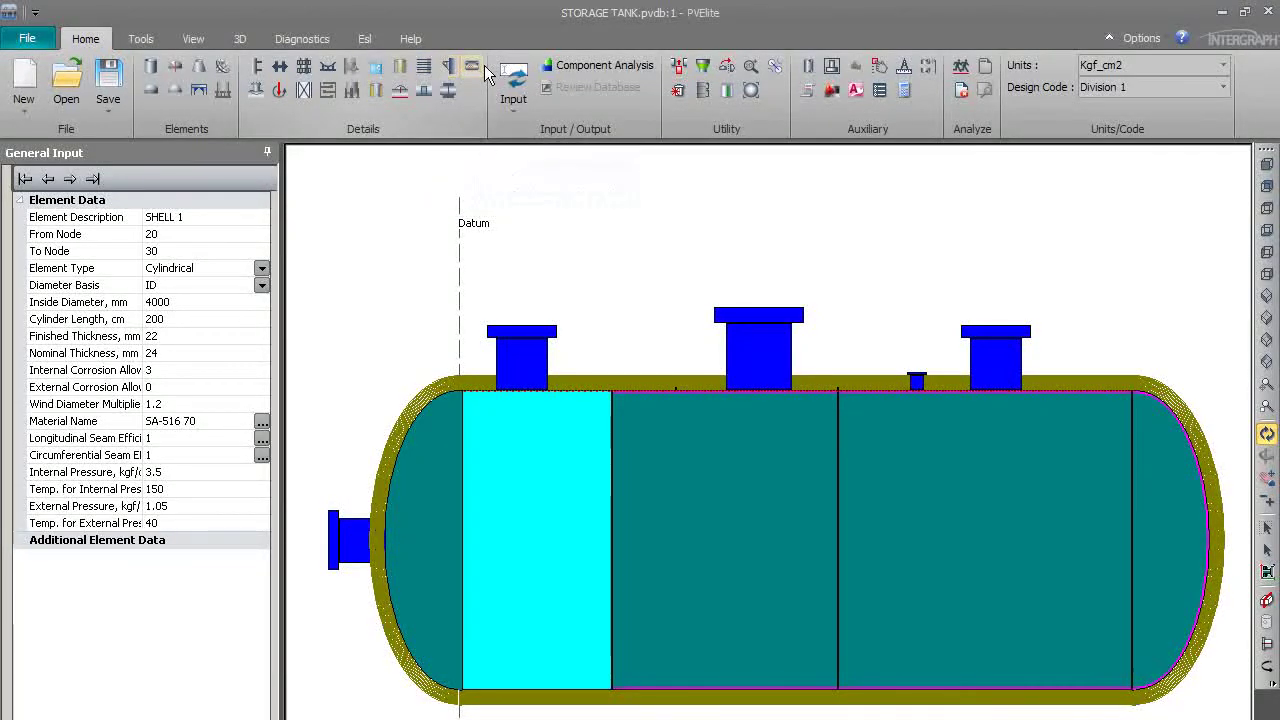
# Give SHELL 1 an 'INSULATION CLADDING ON SHELL 1' lining, 1 mm, density 1100, full 200 cm.
pyautogui.click(399, 65)
pyautogui.write('IN')
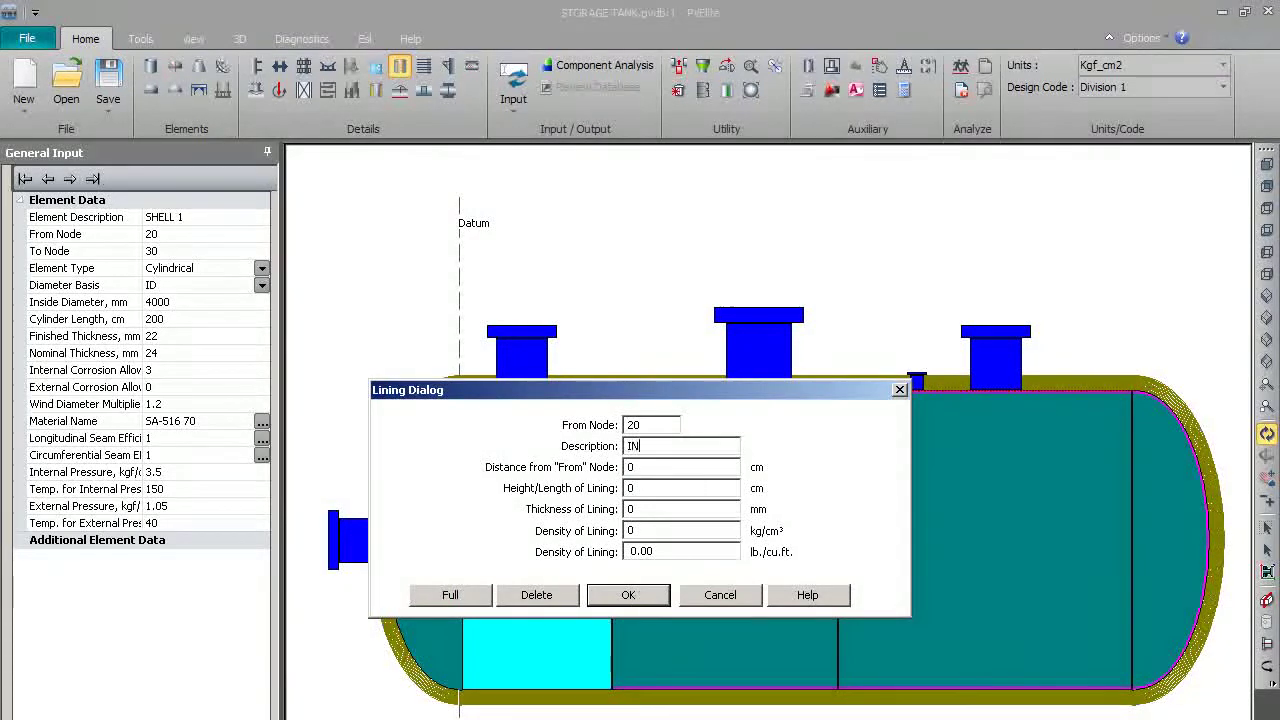
pyautogui.write('SULATION ')
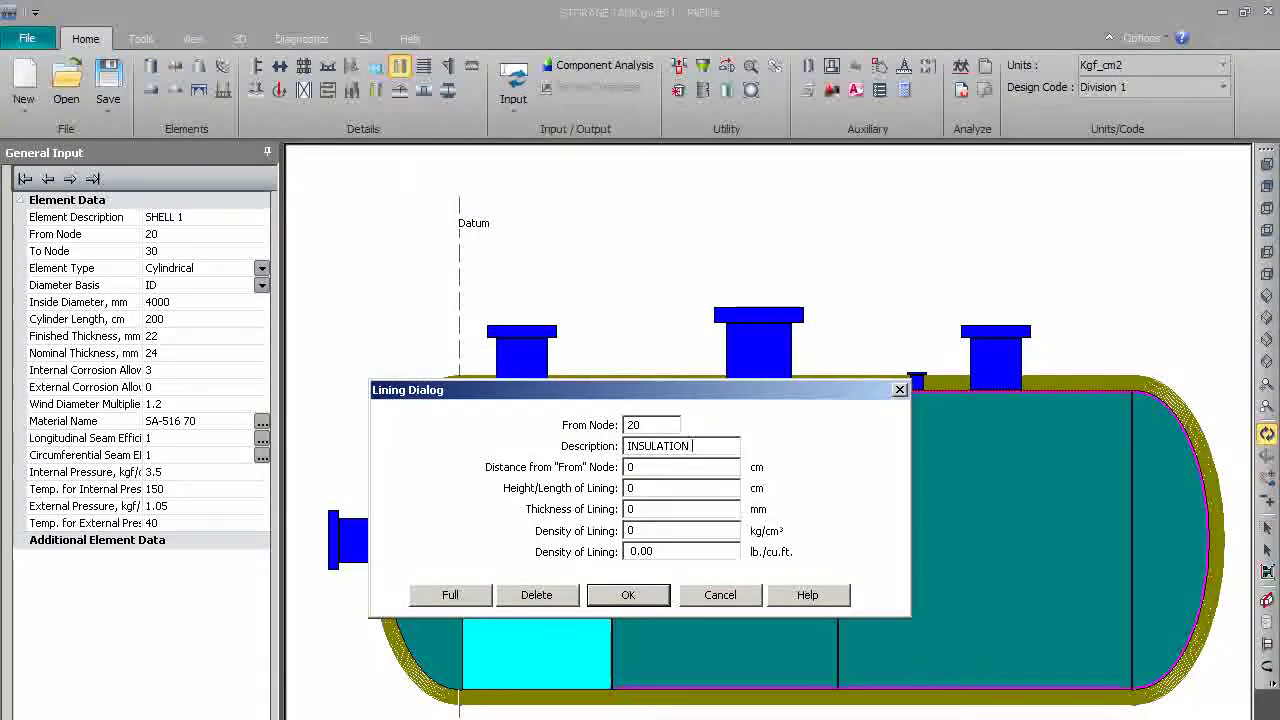
pyautogui.write('CLA')
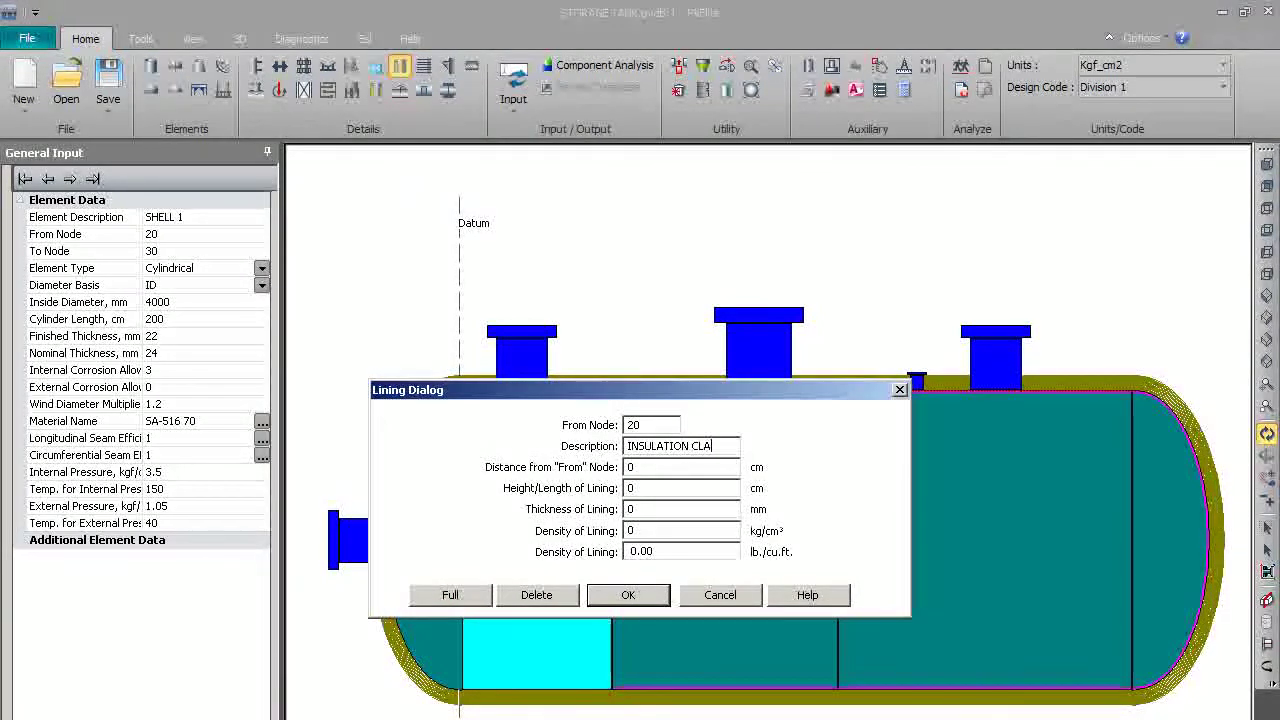
pyautogui.write('DING ON')
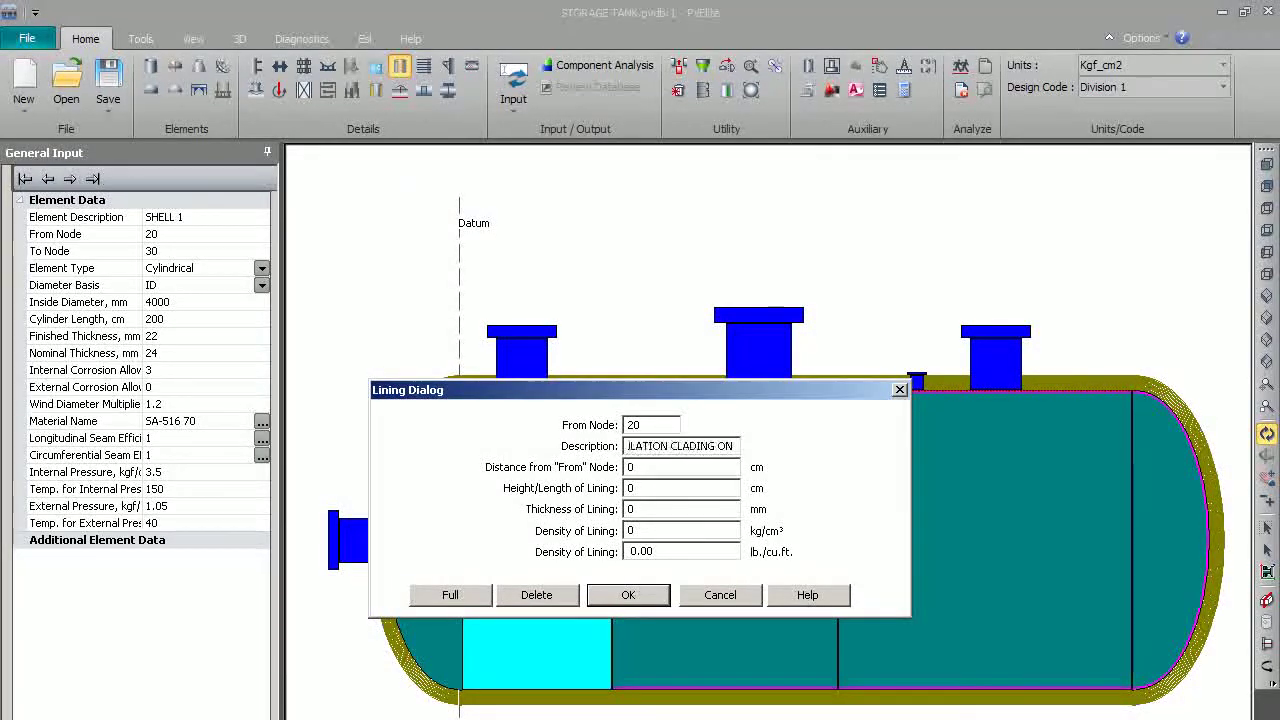
pyautogui.write(' SHELL 1')
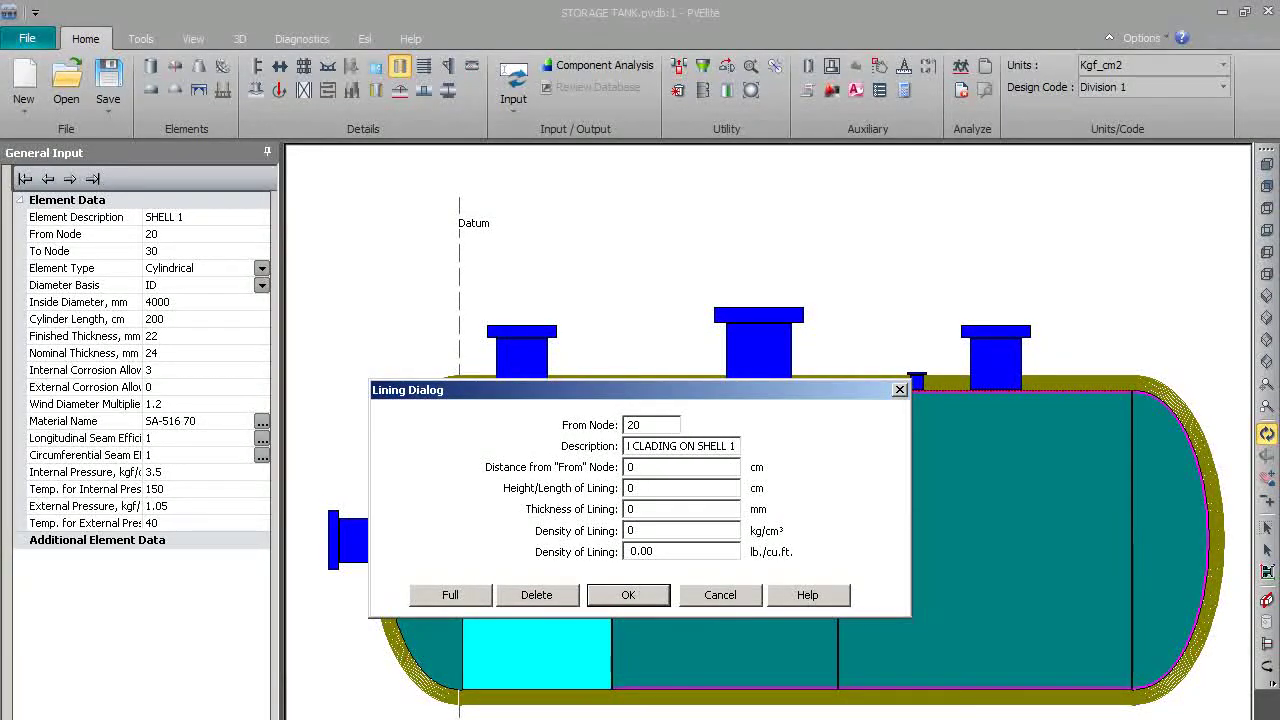
pyautogui.press('Tab')
pyautogui.press('Tab')
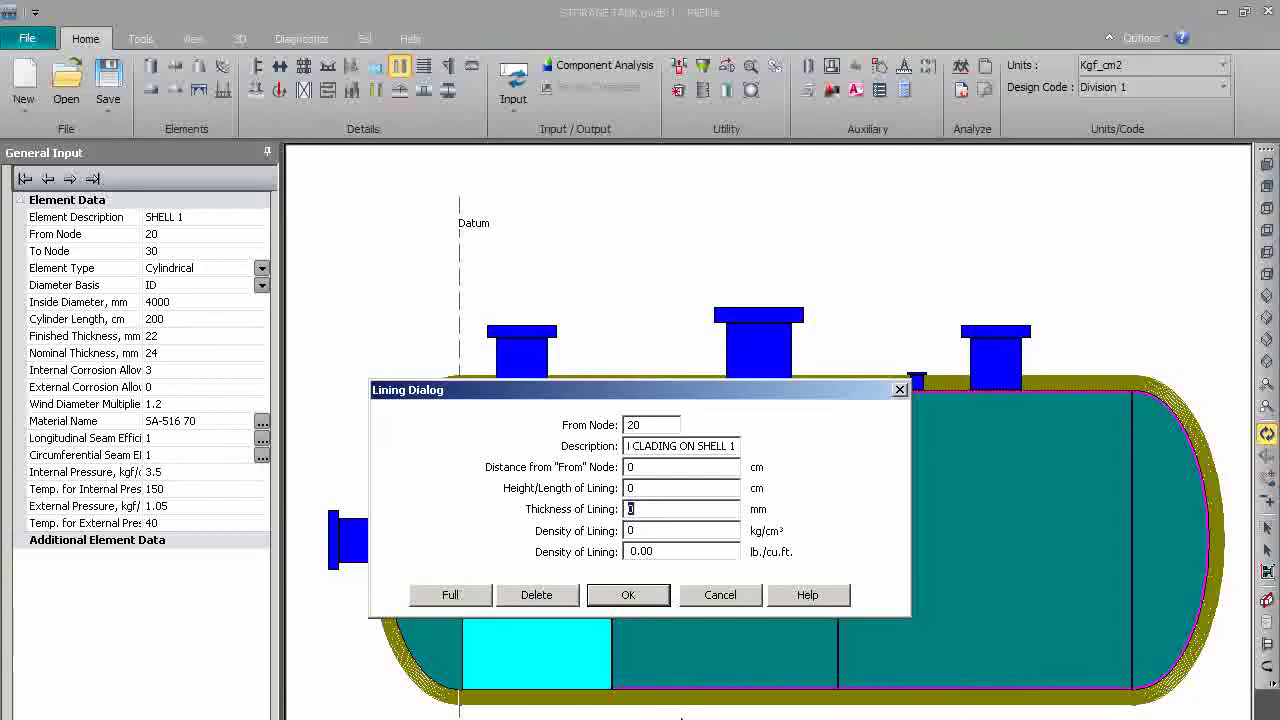
pyautogui.write('11100')
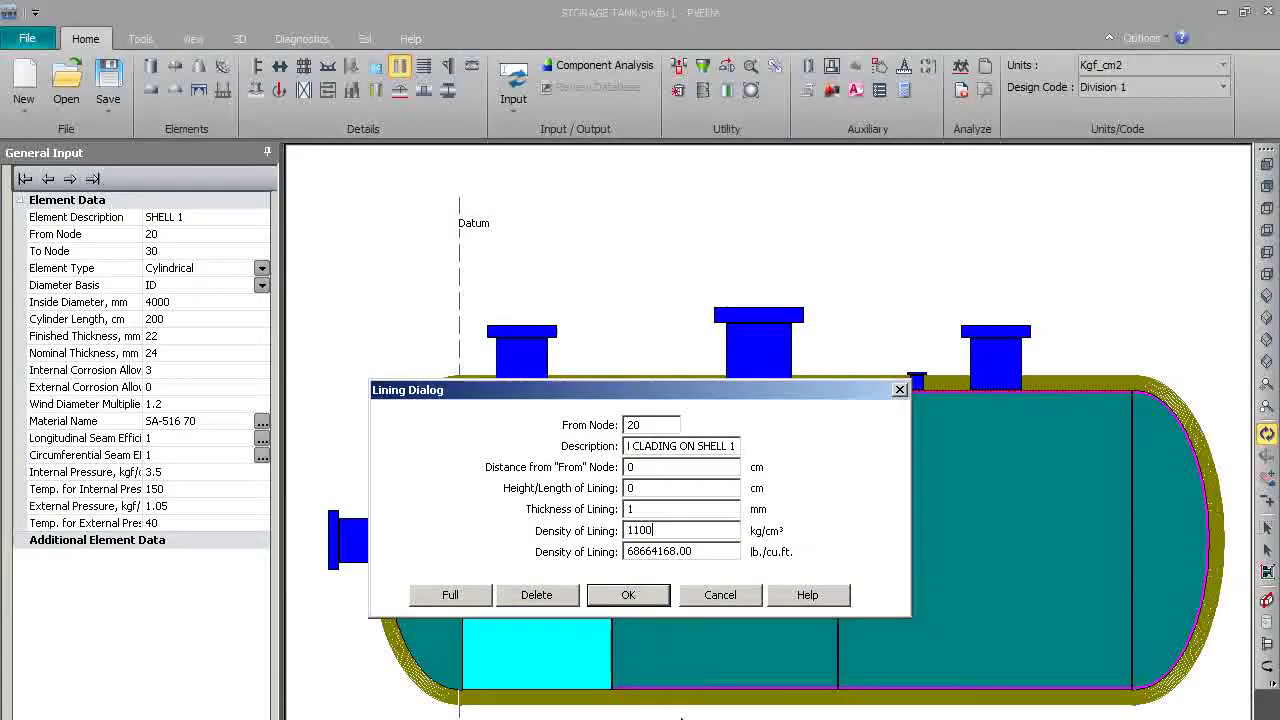
pyautogui.press('Tab')
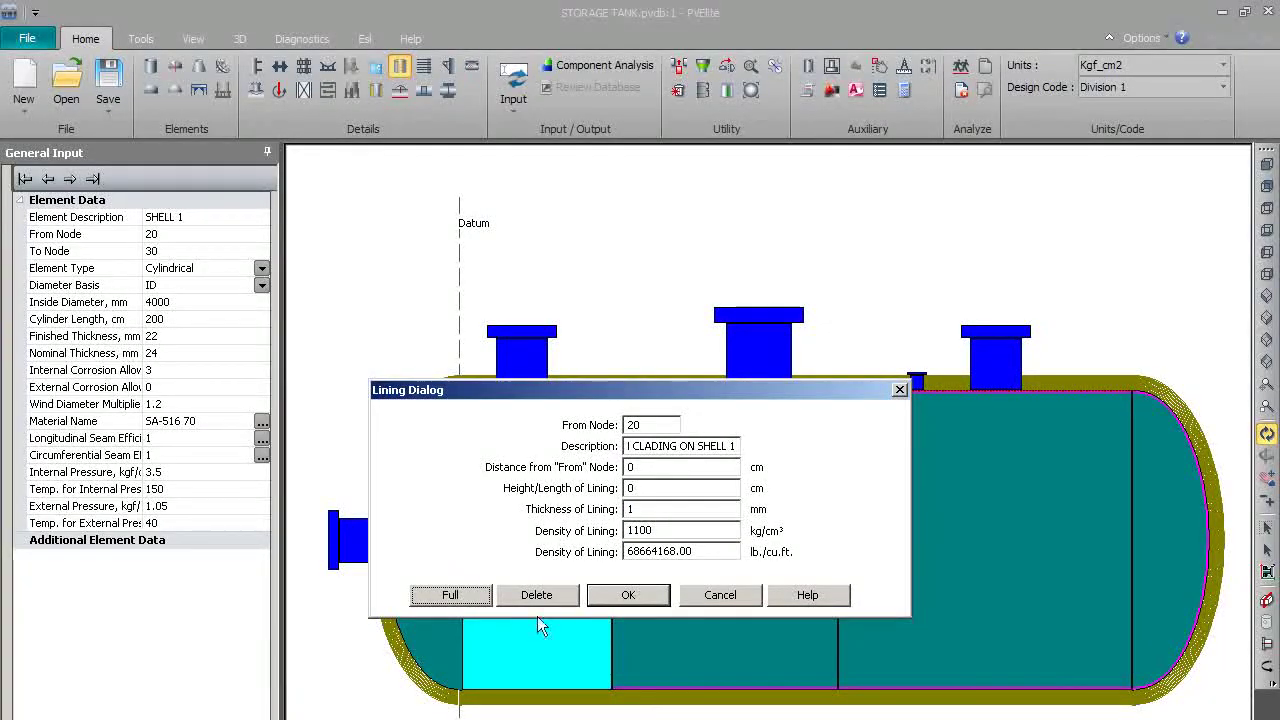
pyautogui.click(469, 604)
pyautogui.click(620, 595)
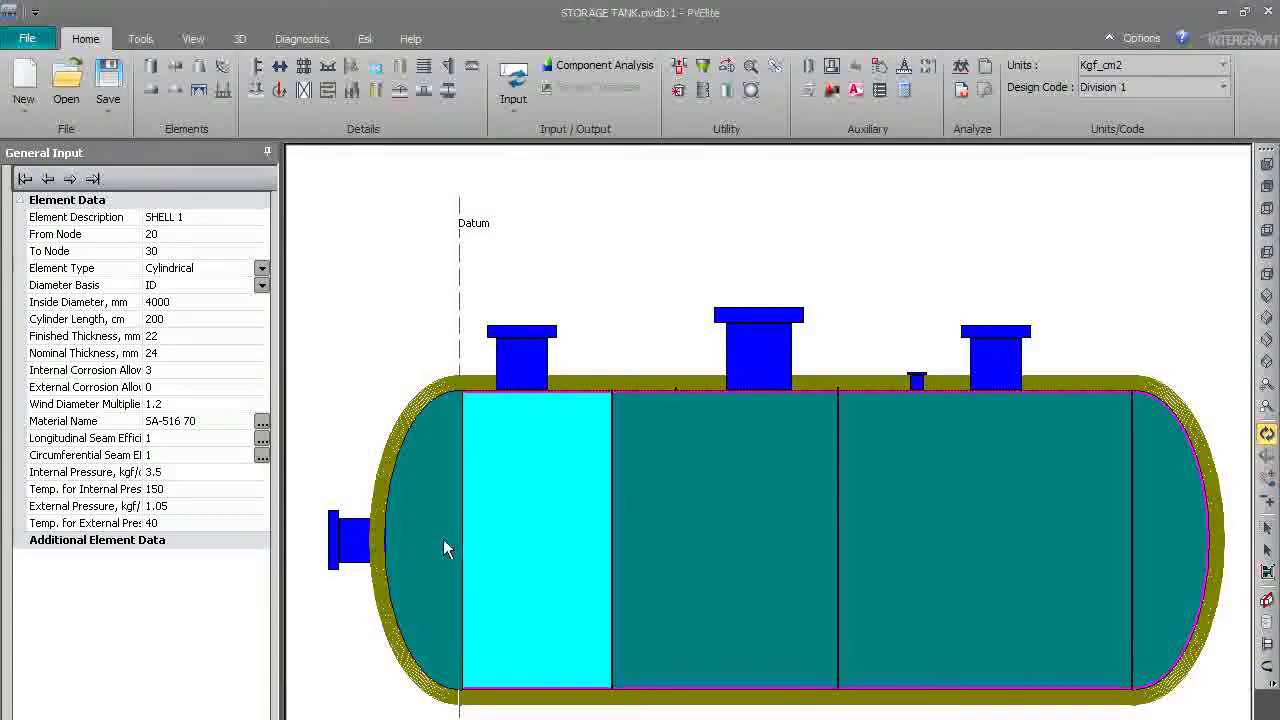
pyautogui.click(443, 539)
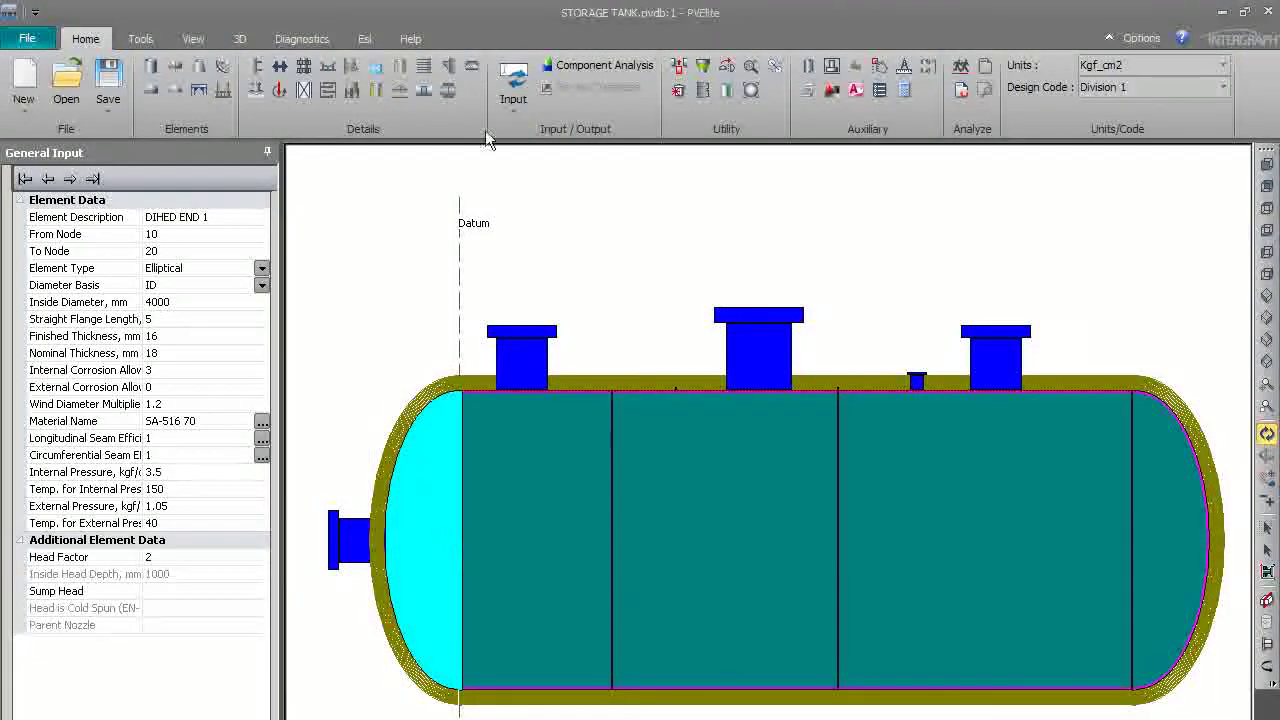
# Give DIHED END 1 a full-length 'INSULATION CLSDDING ON DISHED END' lining, 1 mm thick, density 1100.
pyautogui.click(400, 67)
pyautogui.write('I')
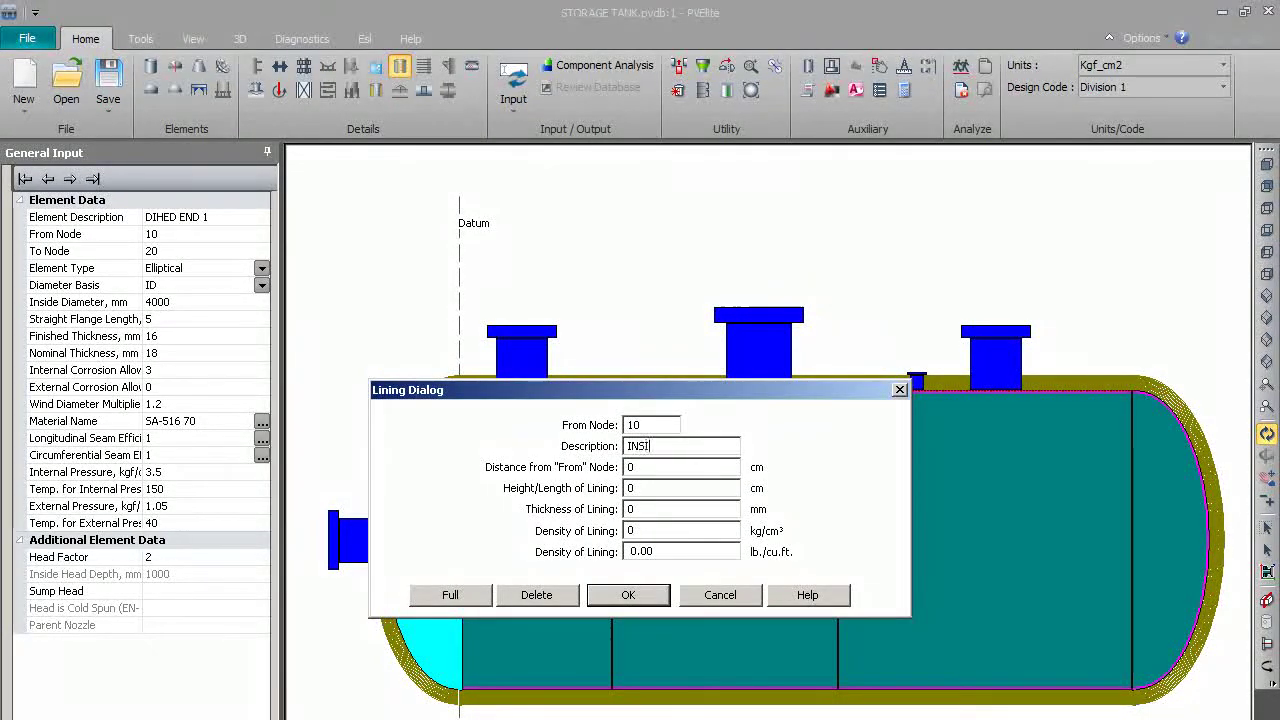
pyautogui.press('BackSpace')
pyautogui.write('ULATION ')
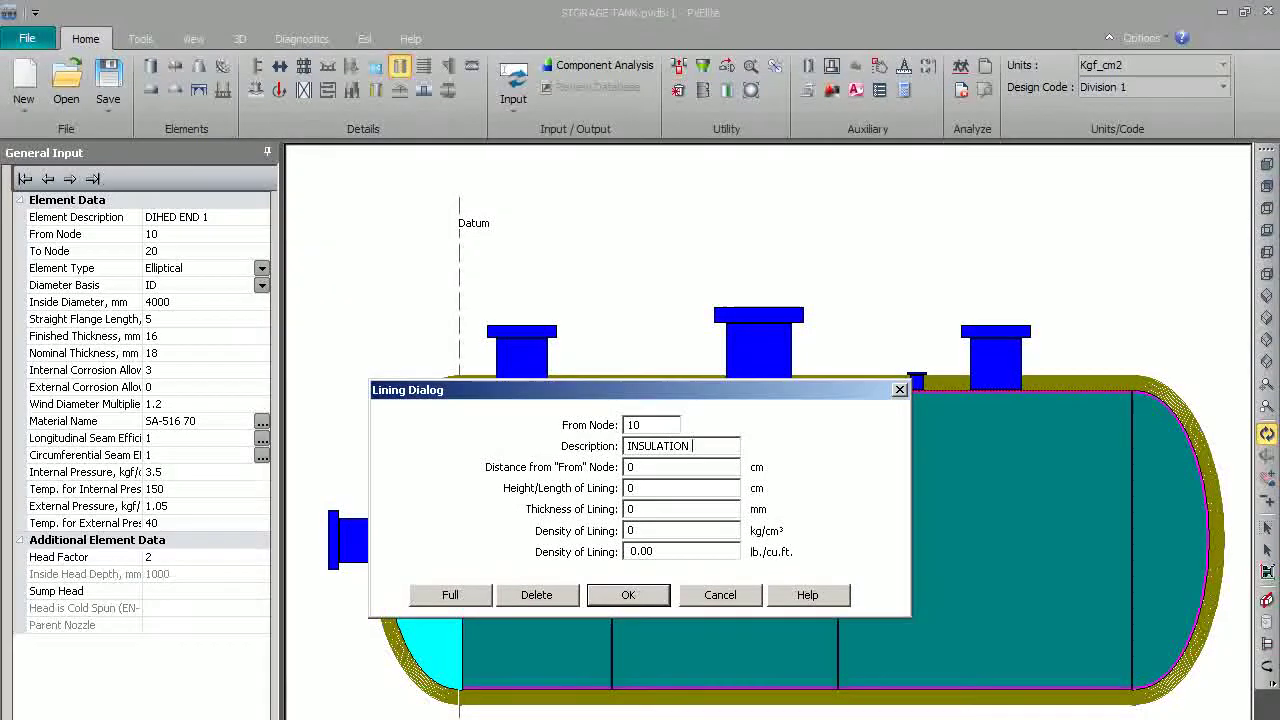
pyautogui.write('CLSDDING ON DISHED END')
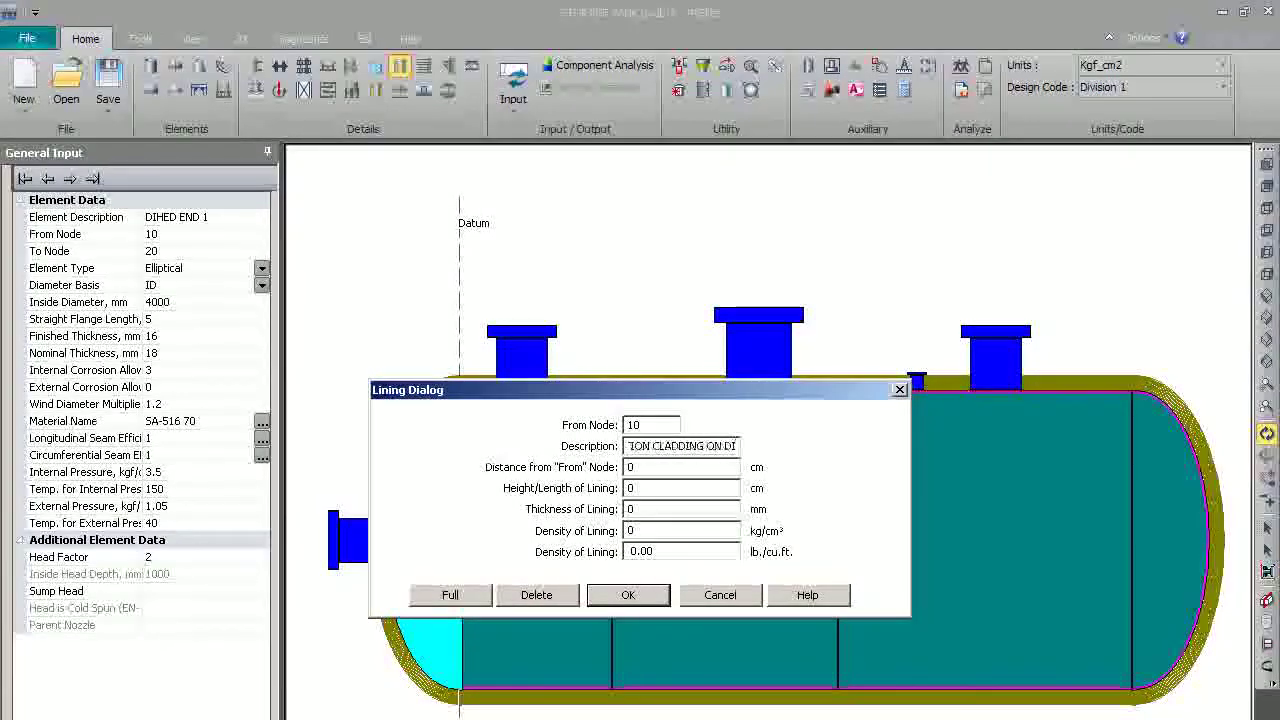
pyautogui.press('Tab')
pyautogui.press('Tab')
pyautogui.press('Tab')
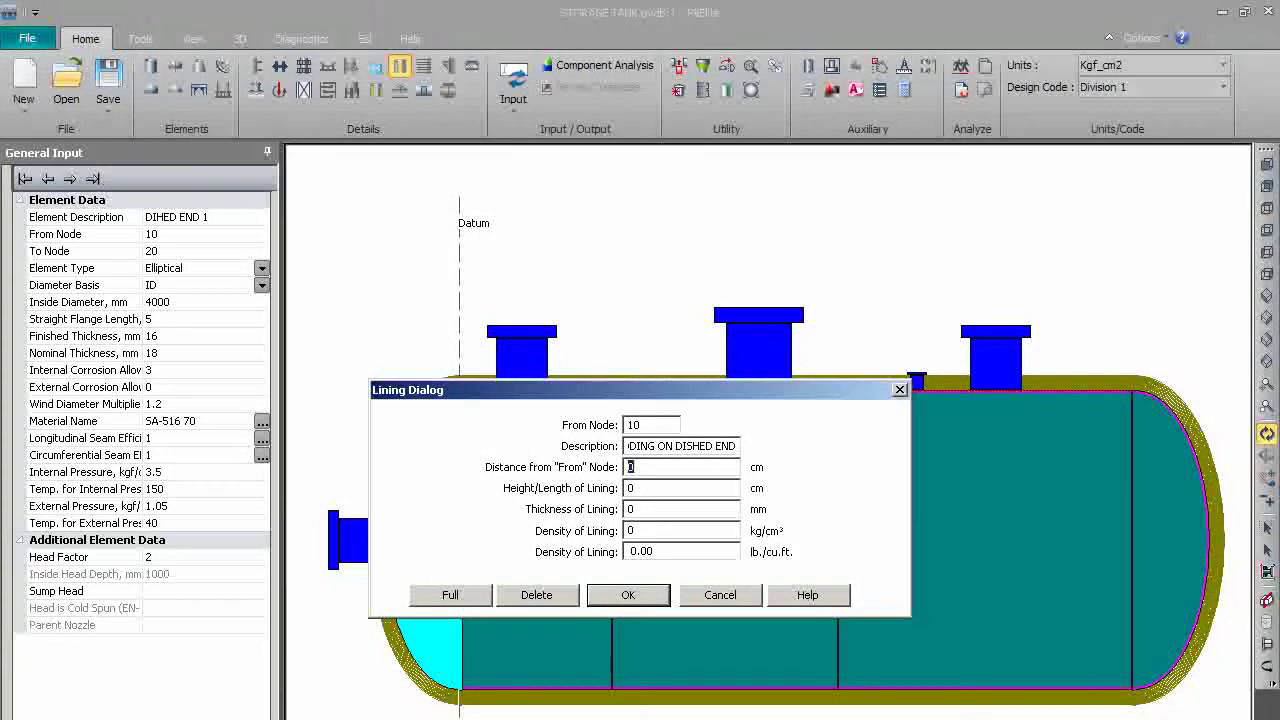
pyautogui.write('1')
pyautogui.press('Tab')
pyautogui.write('1100')
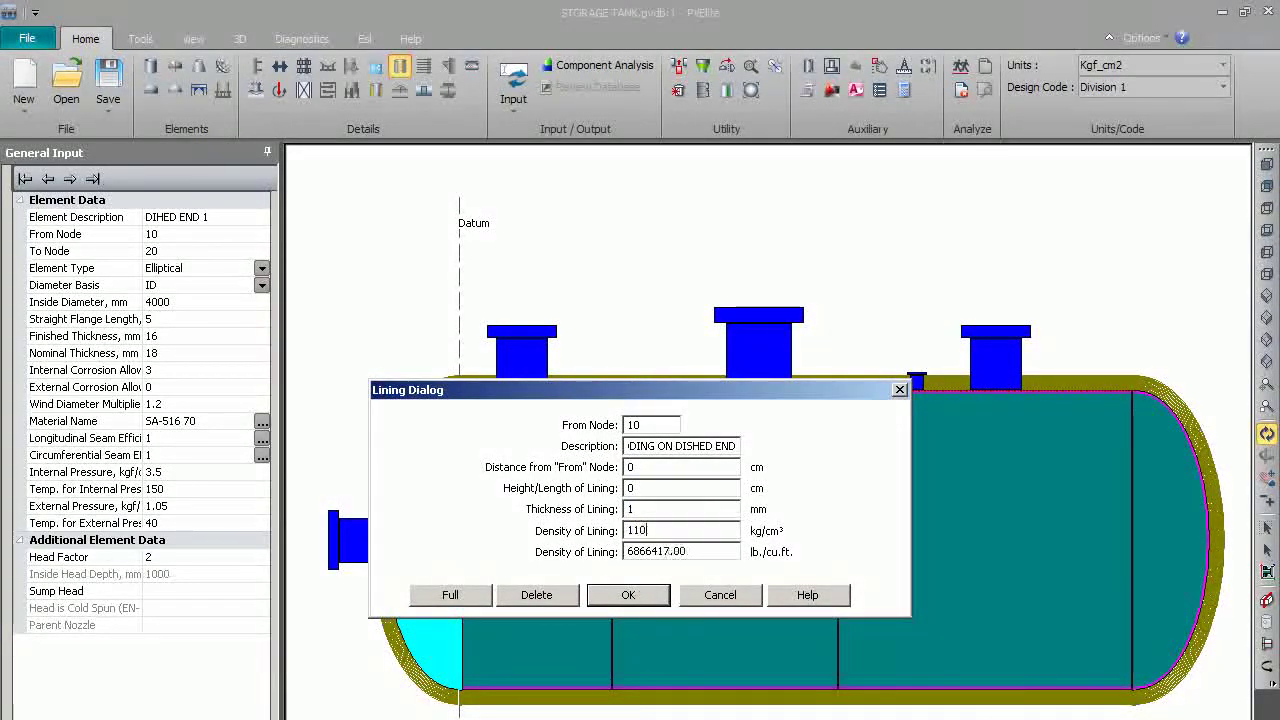
pyautogui.press('Tab')
pyautogui.click(470, 598)
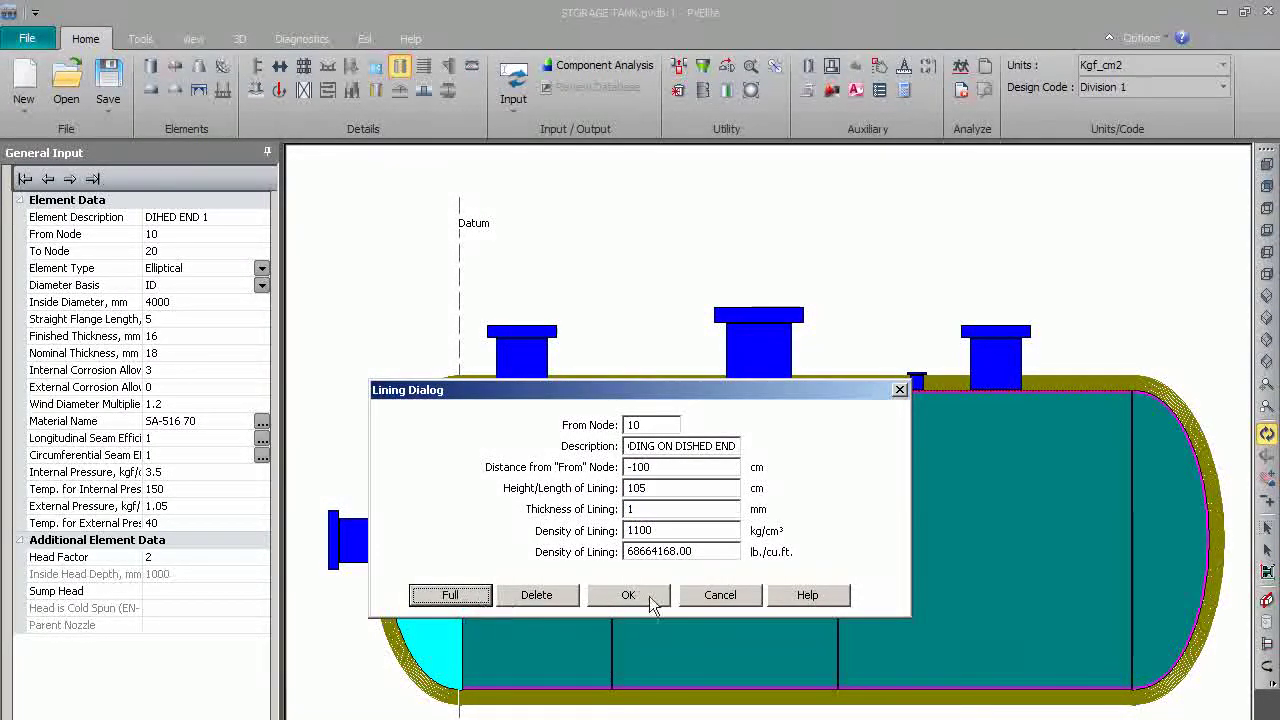
pyautogui.click(660, 595)
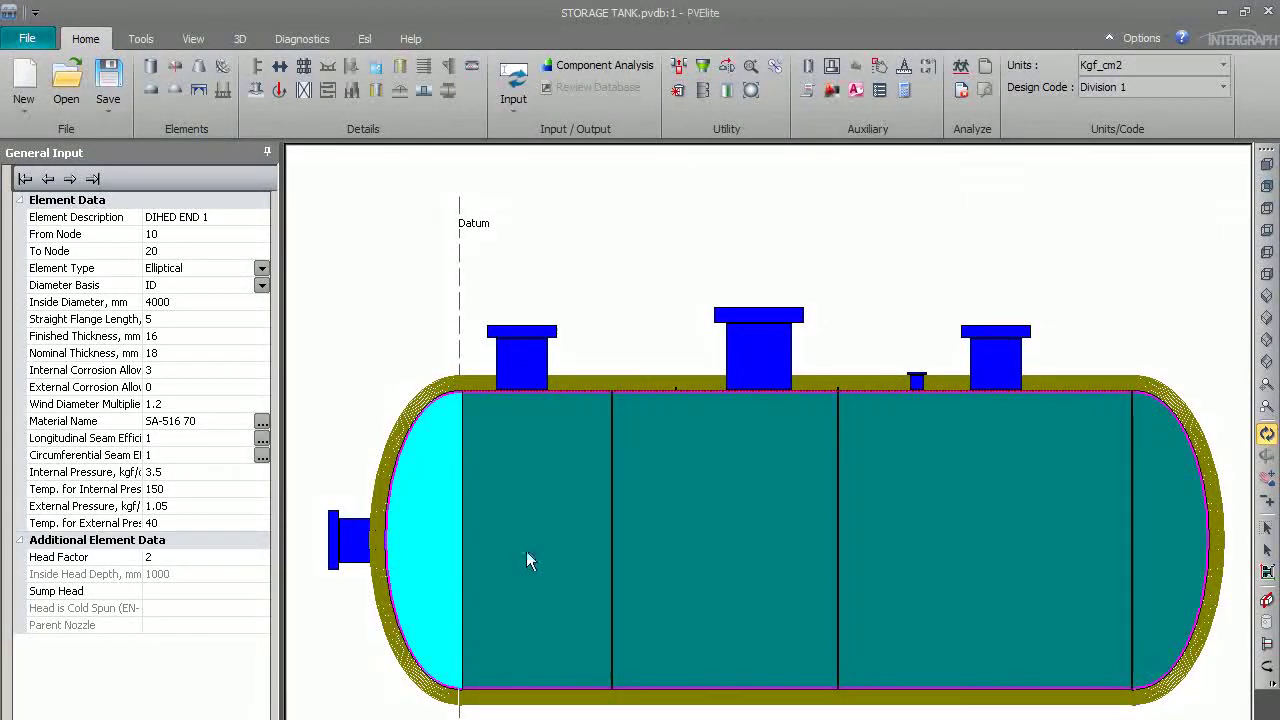